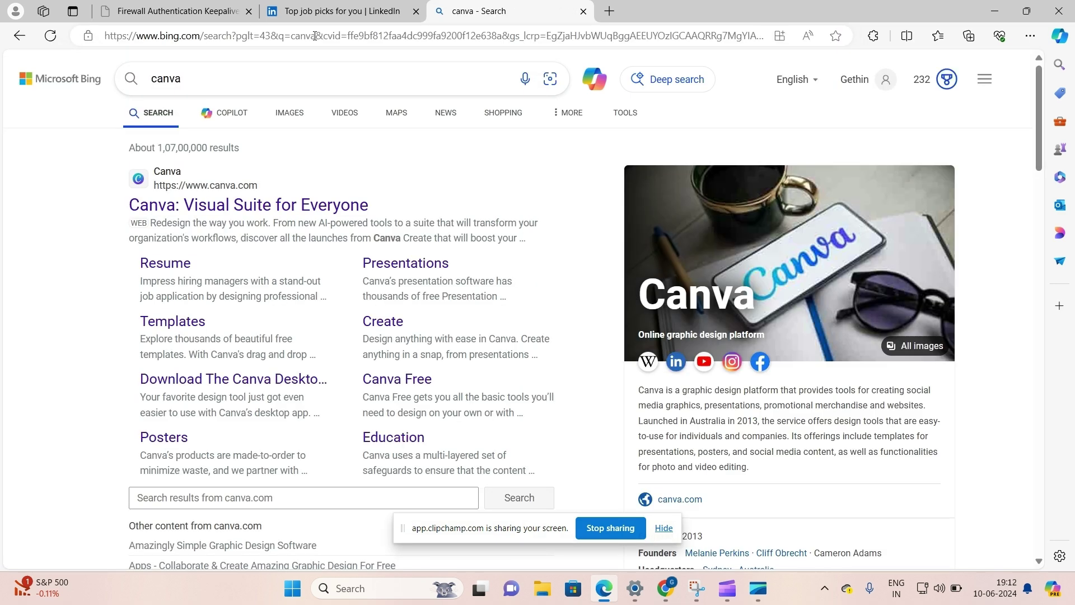
Open Canva and search its templates for 'student resume'.
{"action": "left_click", "coordinate": [205, 216]}
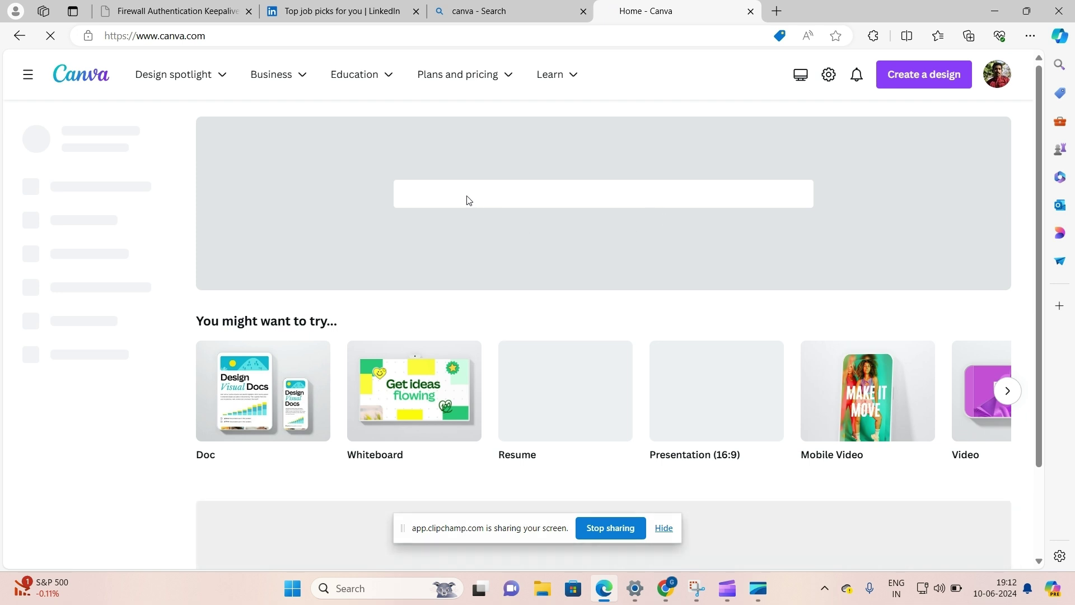
{"action": "type", "text": "resume"}
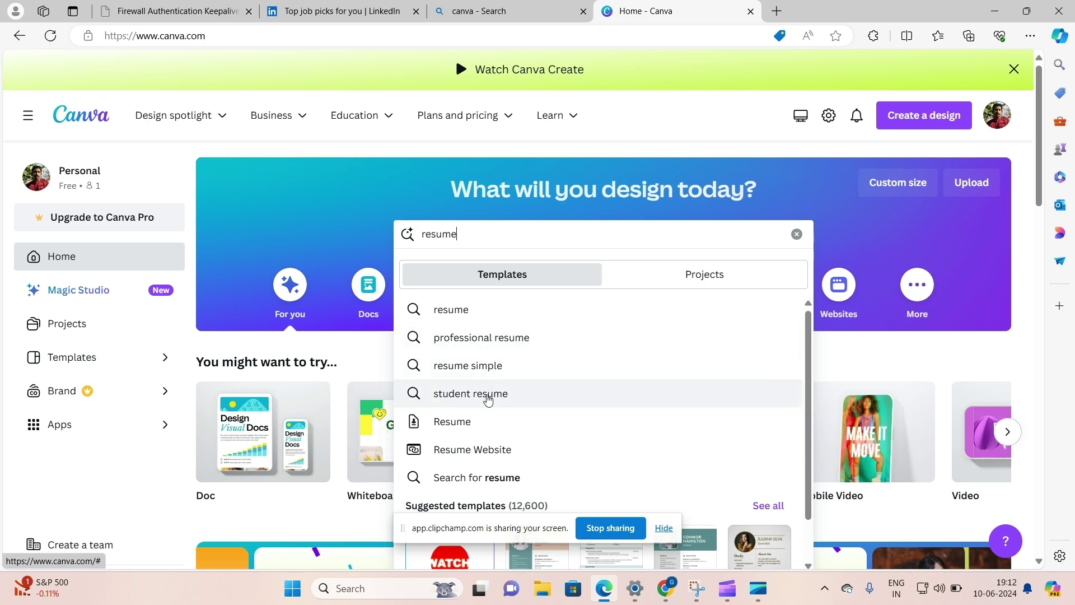
{"action": "left_click", "coordinate": [486, 394]}
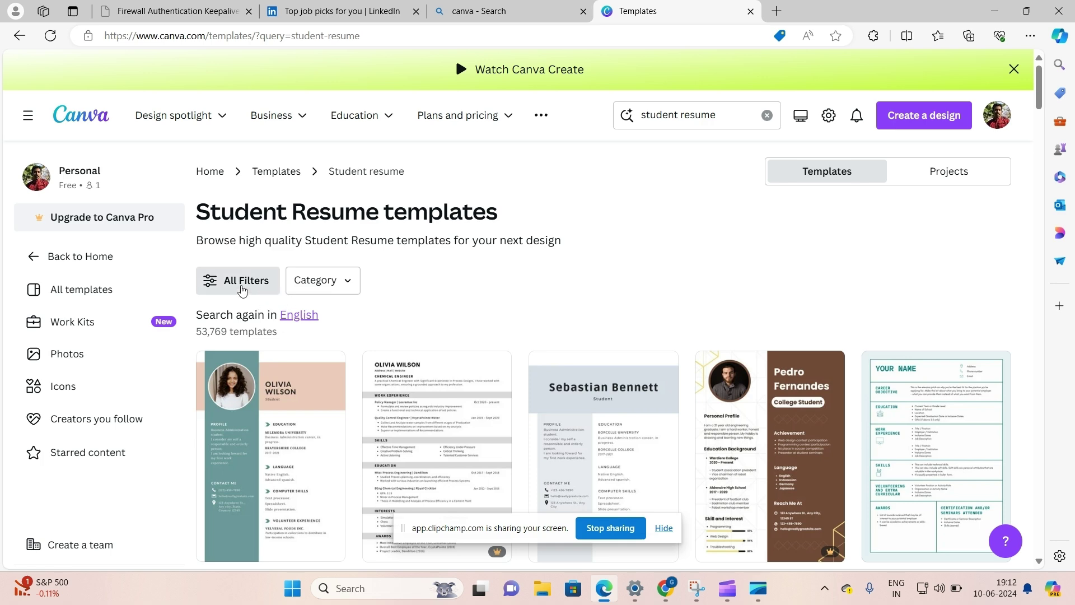
Filter the student resume templates to Professional style and Free price, leaving 4,948 results.
{"action": "left_click", "coordinate": [241, 290]}
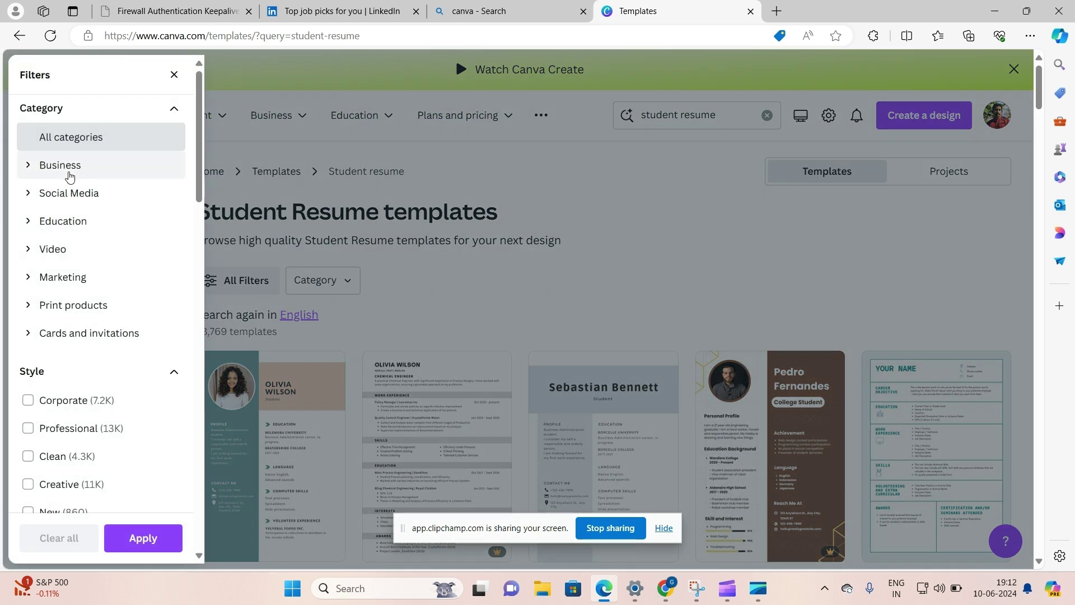
{"action": "scroll", "coordinate": [71, 263], "scroll_direction": "down", "scroll_amount": 3}
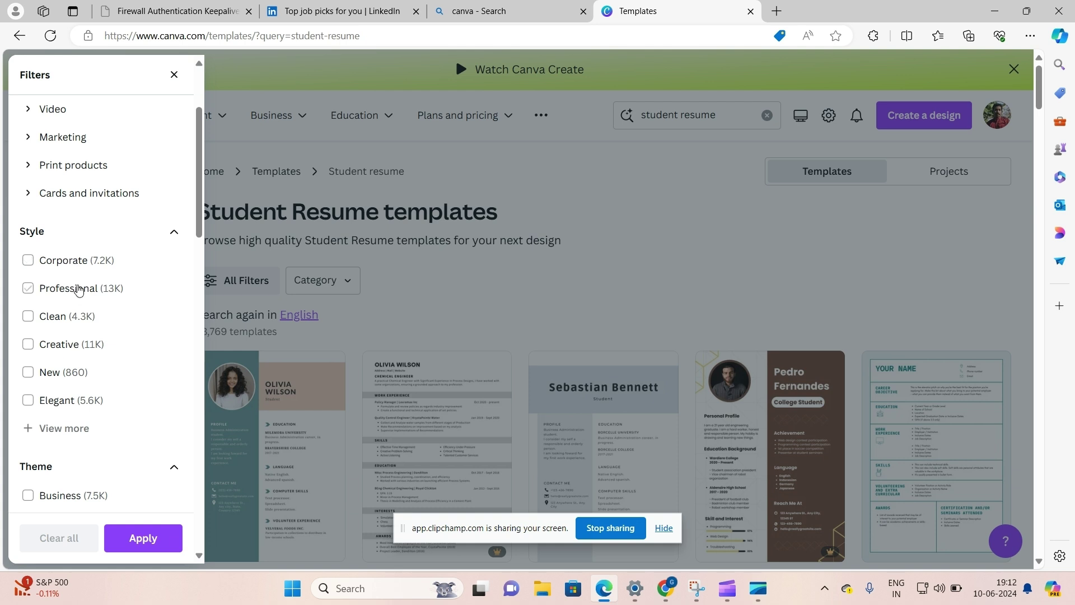
{"action": "left_click", "coordinate": [44, 292]}
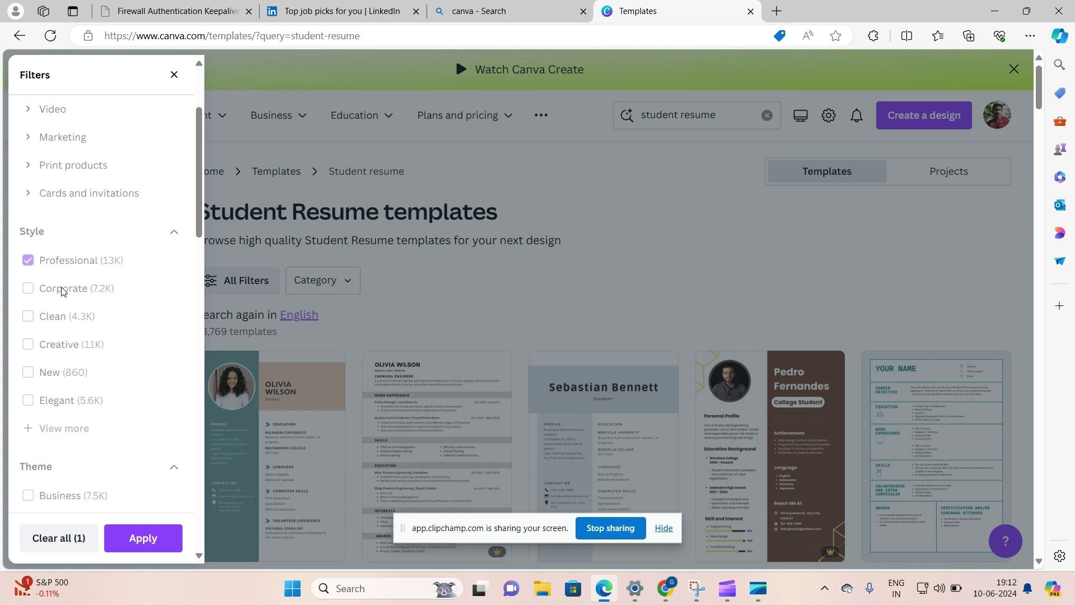
{"action": "scroll", "coordinate": [78, 272], "scroll_direction": "down", "scroll_amount": 3}
{"action": "scroll", "coordinate": [77, 273], "scroll_direction": "down", "scroll_amount": 4}
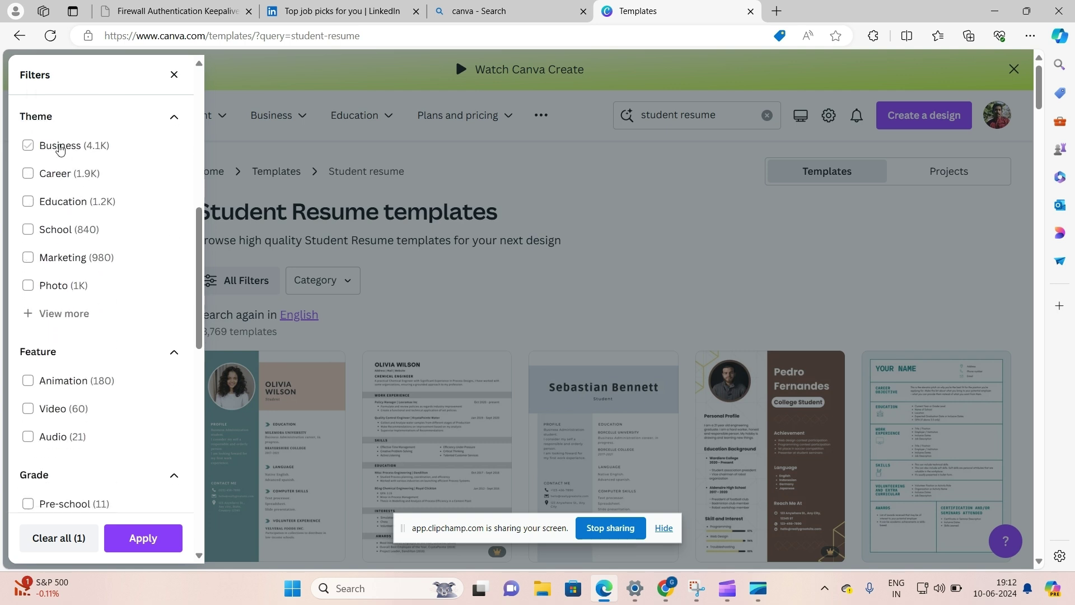
{"action": "scroll", "coordinate": [67, 283], "scroll_direction": "down", "scroll_amount": 3}
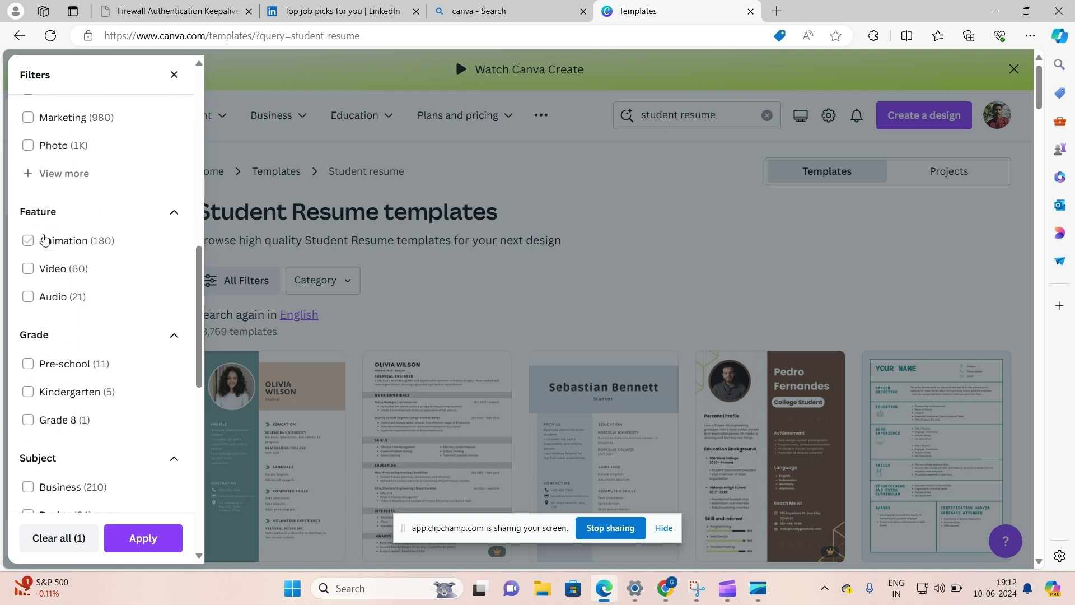
{"action": "scroll", "coordinate": [67, 292], "scroll_direction": "down", "scroll_amount": 5}
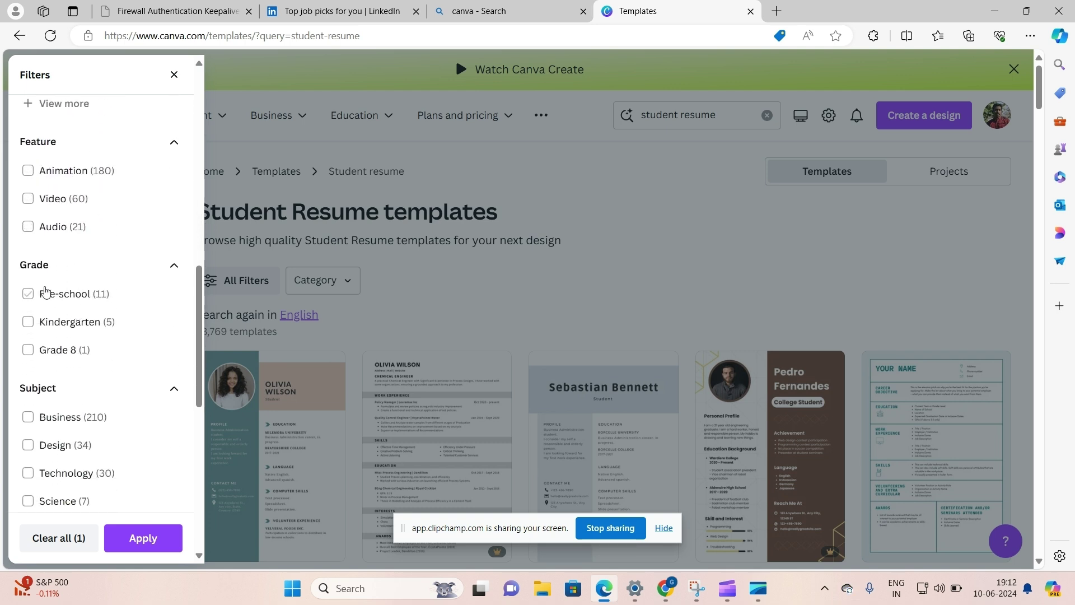
{"action": "scroll", "coordinate": [61, 229], "scroll_direction": "down", "scroll_amount": 5}
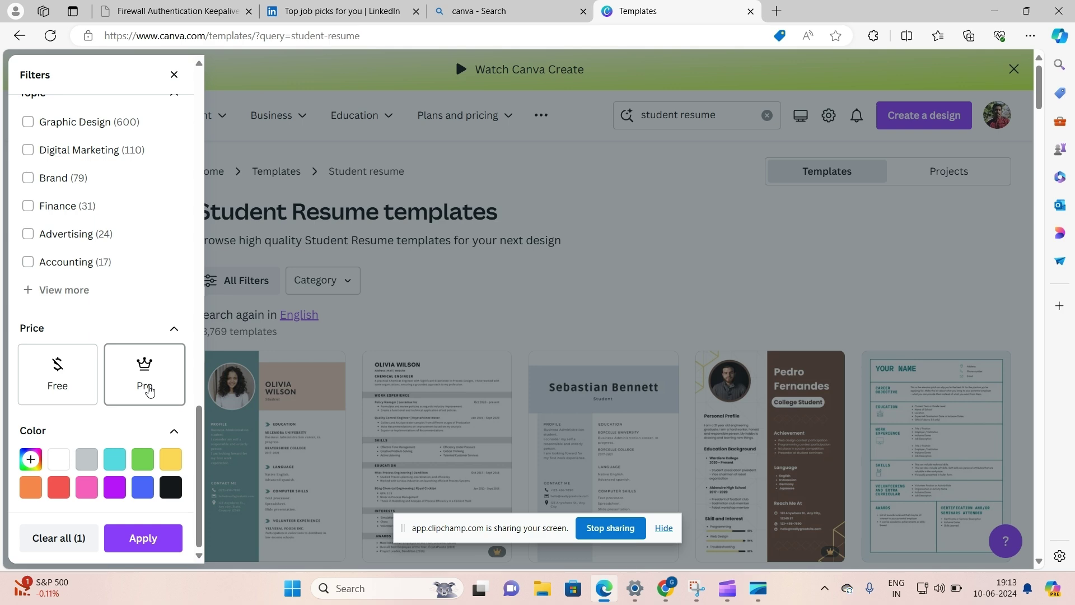
{"action": "left_click", "coordinate": [55, 383]}
{"action": "left_click", "coordinate": [143, 539]}
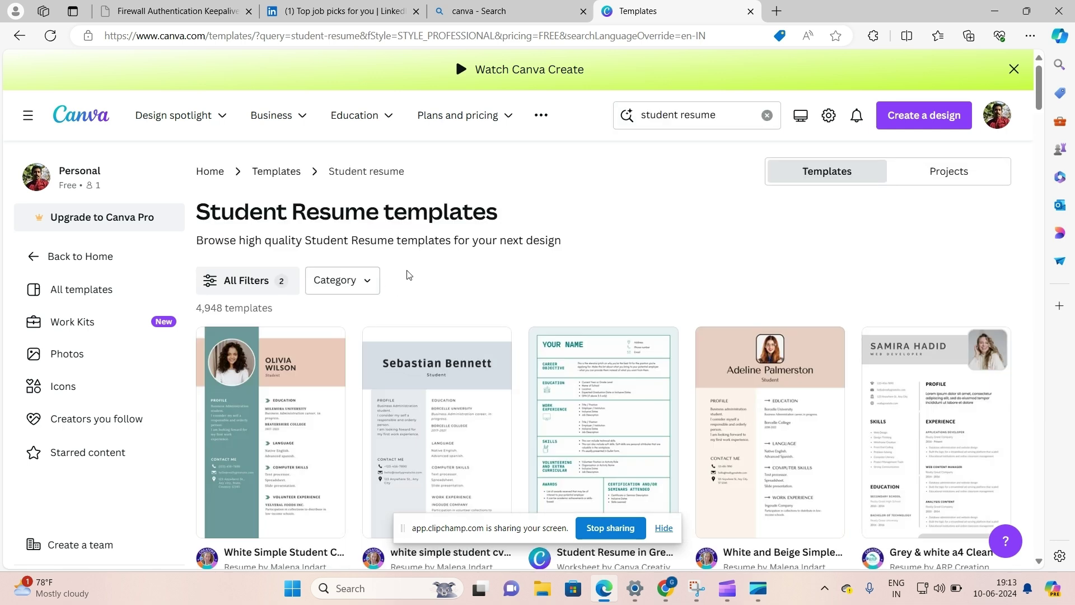
Start customizing the Grey & white a4 Clean CV Resume template.
{"action": "scroll", "coordinate": [405, 277], "scroll_direction": "down", "scroll_amount": 1}
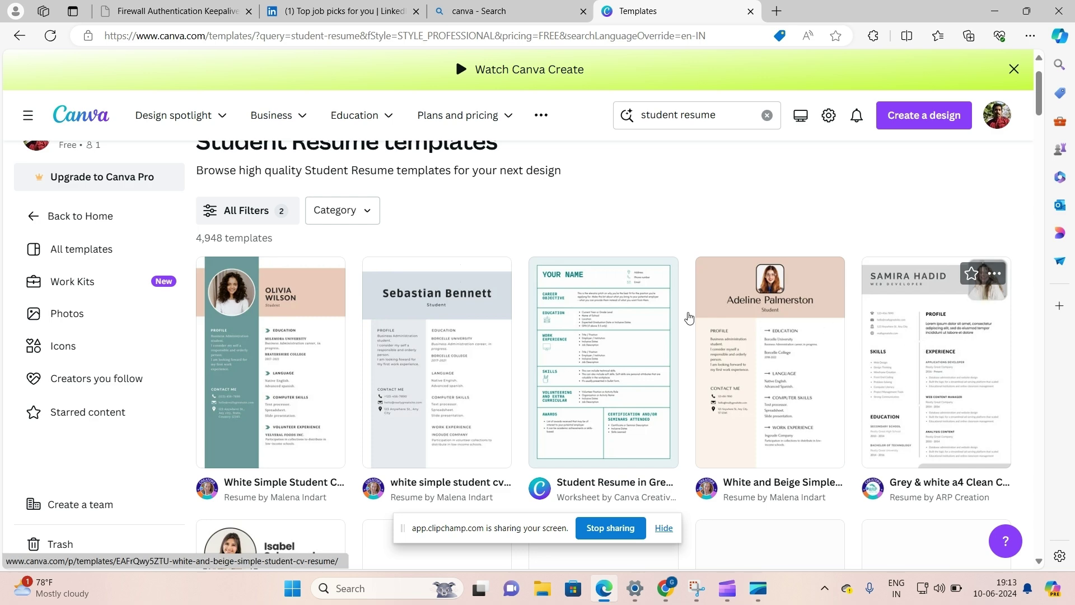
{"action": "scroll", "coordinate": [574, 318], "scroll_direction": "down", "scroll_amount": 1}
{"action": "scroll", "coordinate": [574, 317], "scroll_direction": "down", "scroll_amount": 1}
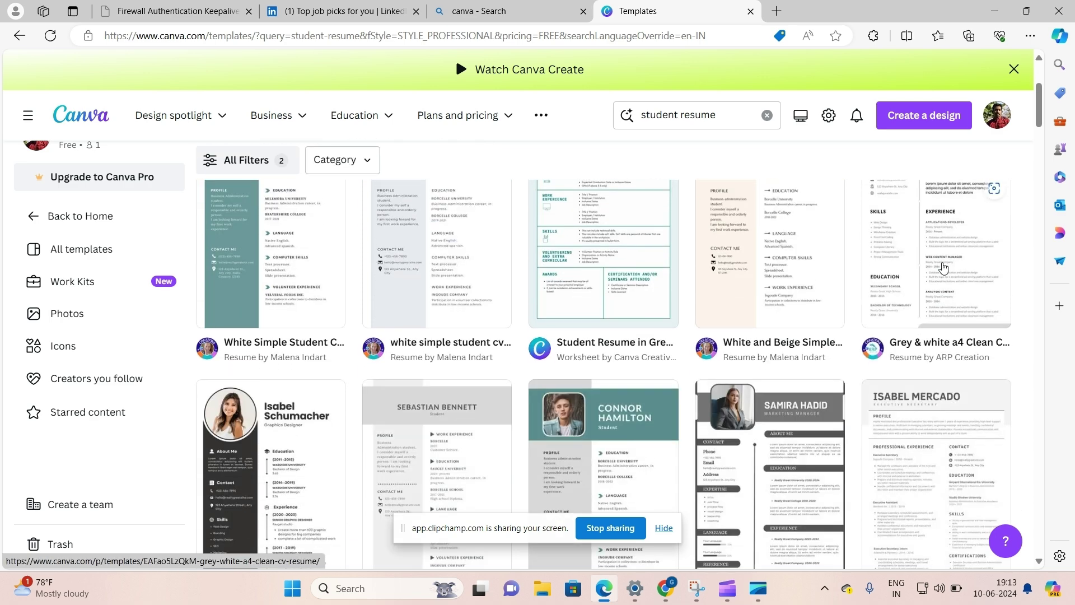
{"action": "left_click", "coordinate": [958, 252]}
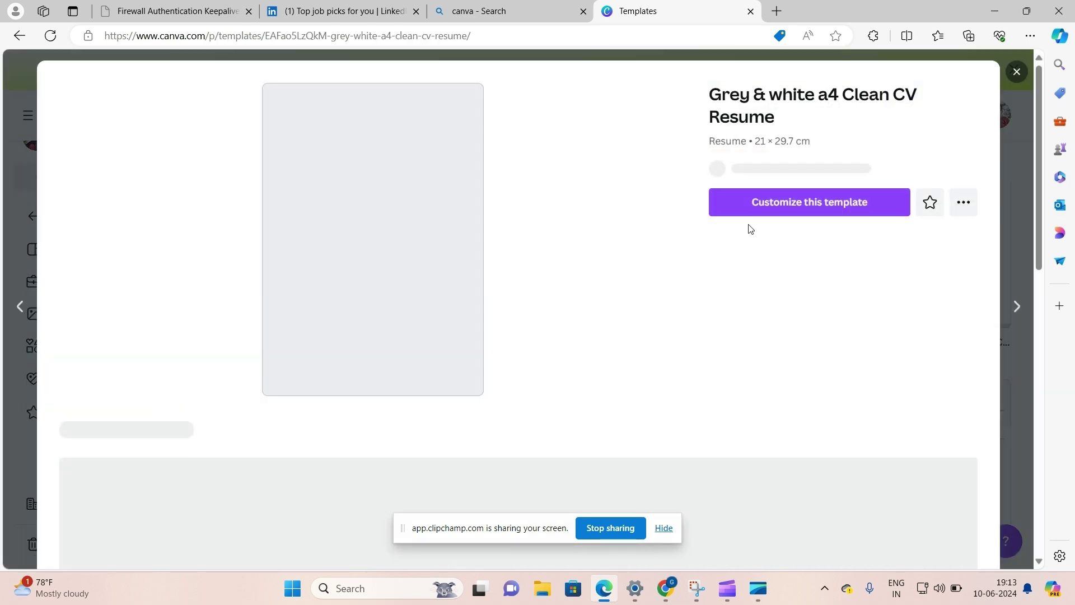
{"action": "left_click", "coordinate": [795, 231]}
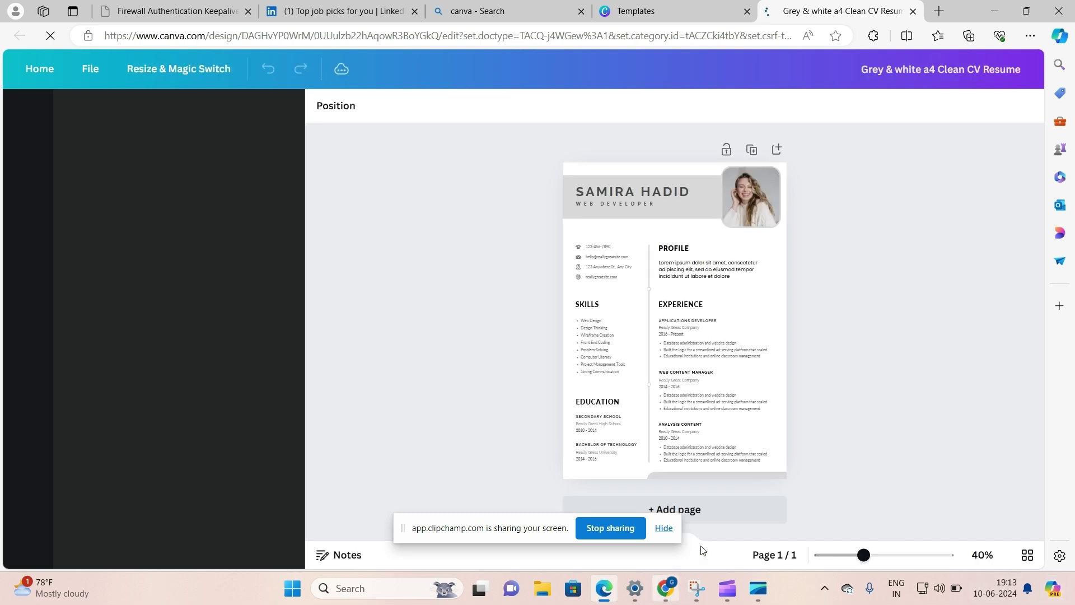
Delete the template's placeholder profile photo but keep its round frame.
{"action": "left_click", "coordinate": [891, 556]}
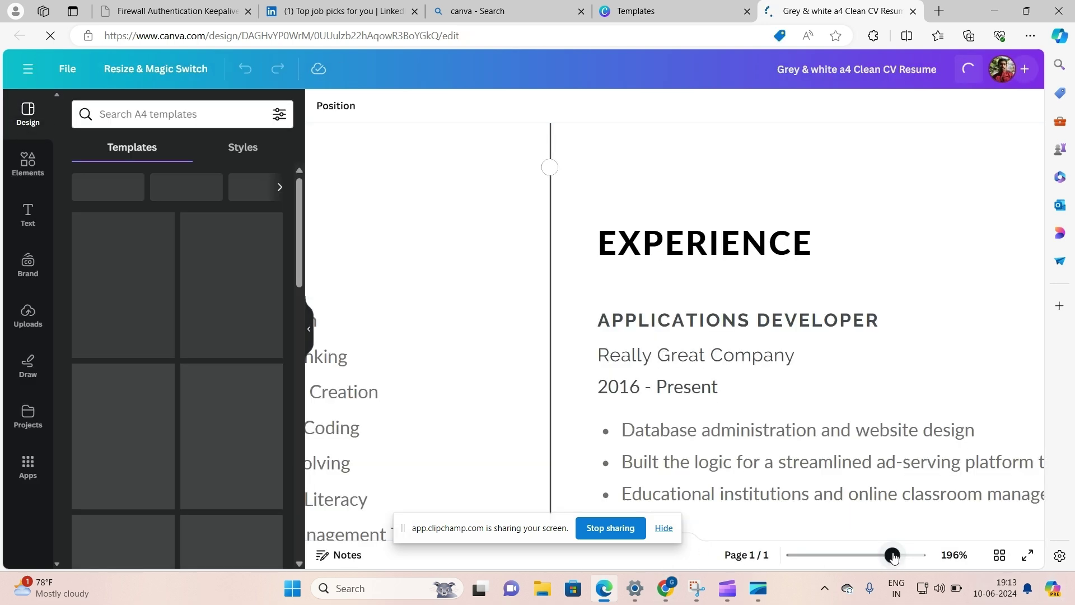
{"action": "left_click", "coordinate": [831, 557]}
{"action": "scroll", "coordinate": [814, 237], "scroll_direction": "up", "scroll_amount": 3}
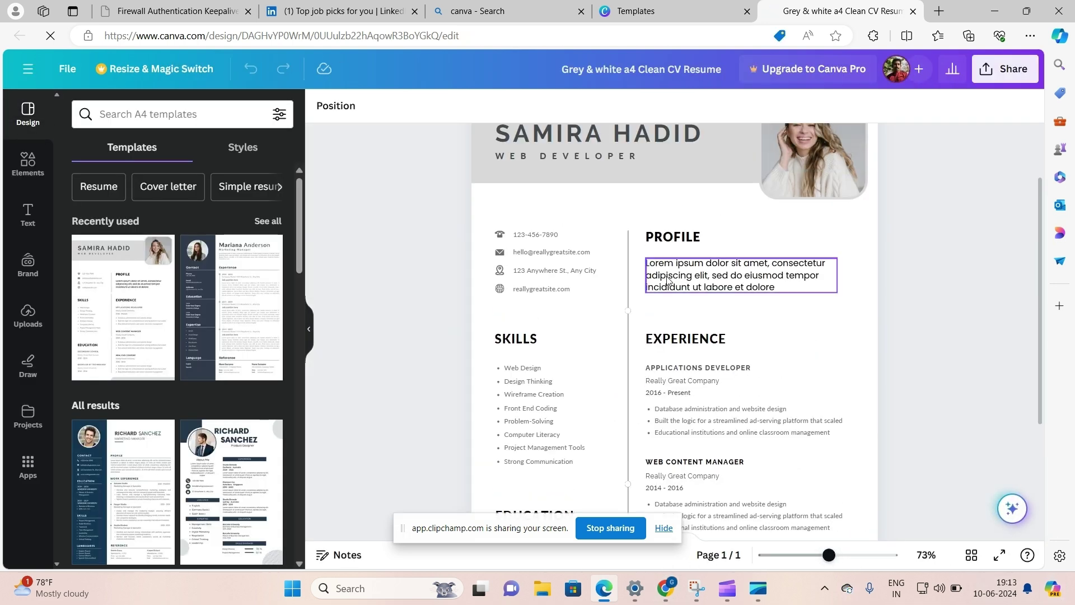
{"action": "left_click", "coordinate": [815, 236]}
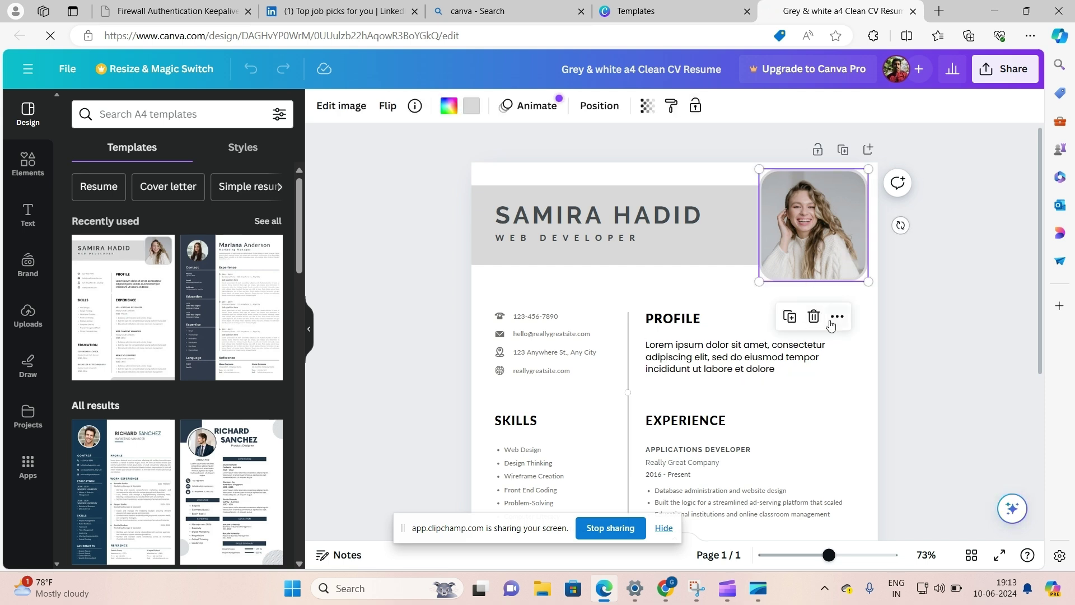
{"action": "left_click", "coordinate": [813, 316]}
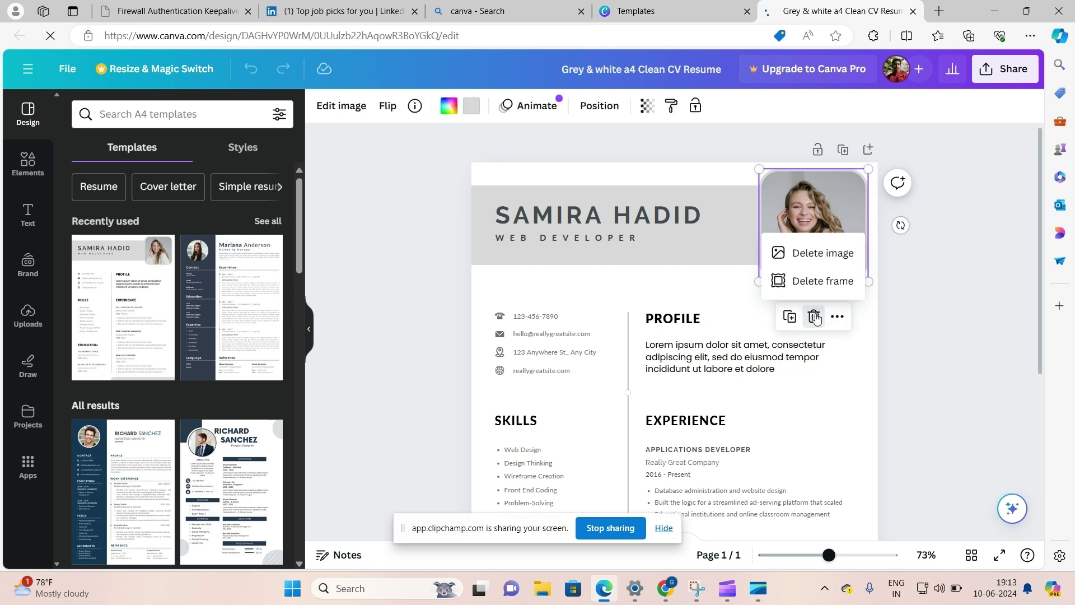
{"action": "left_click", "coordinate": [816, 266]}
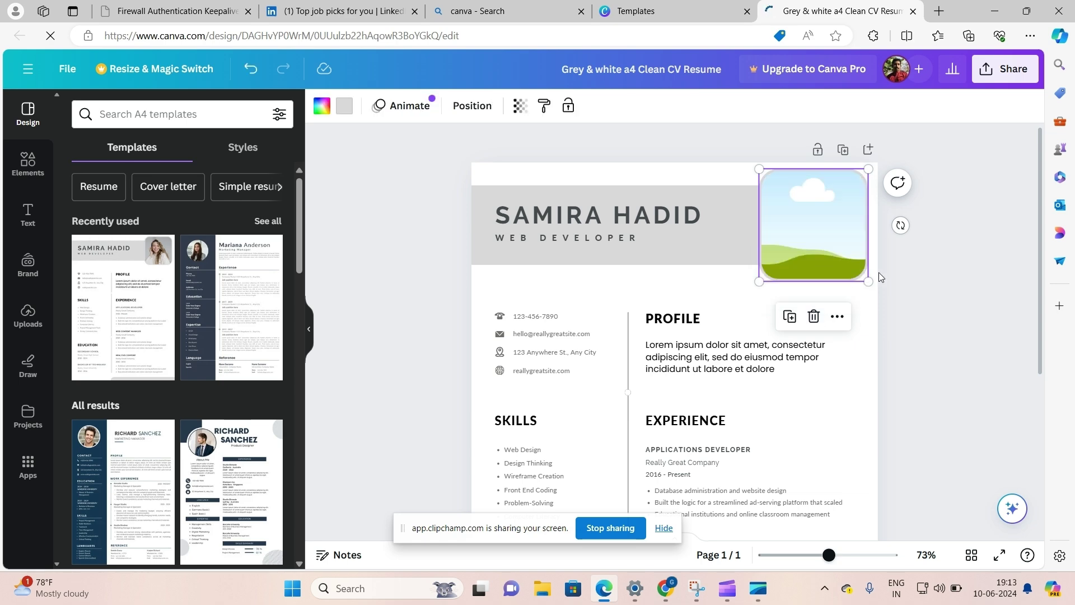
Drop the previously uploaded seaside photo into the empty round frame.
{"action": "left_click", "coordinate": [26, 313]}
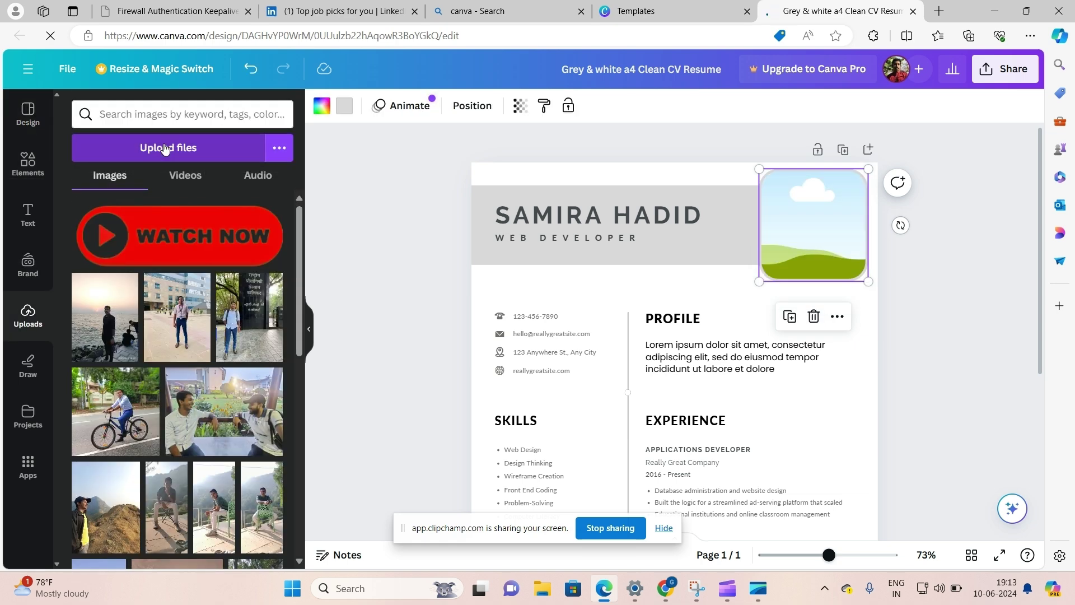
{"action": "left_click", "coordinate": [165, 149]}
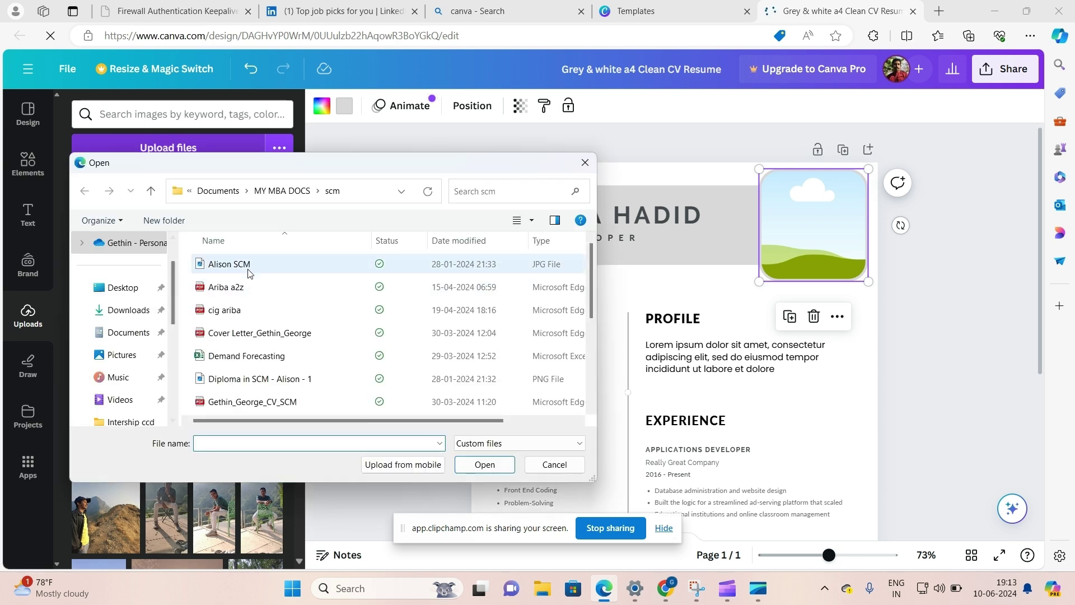
{"action": "left_click", "coordinate": [553, 464]}
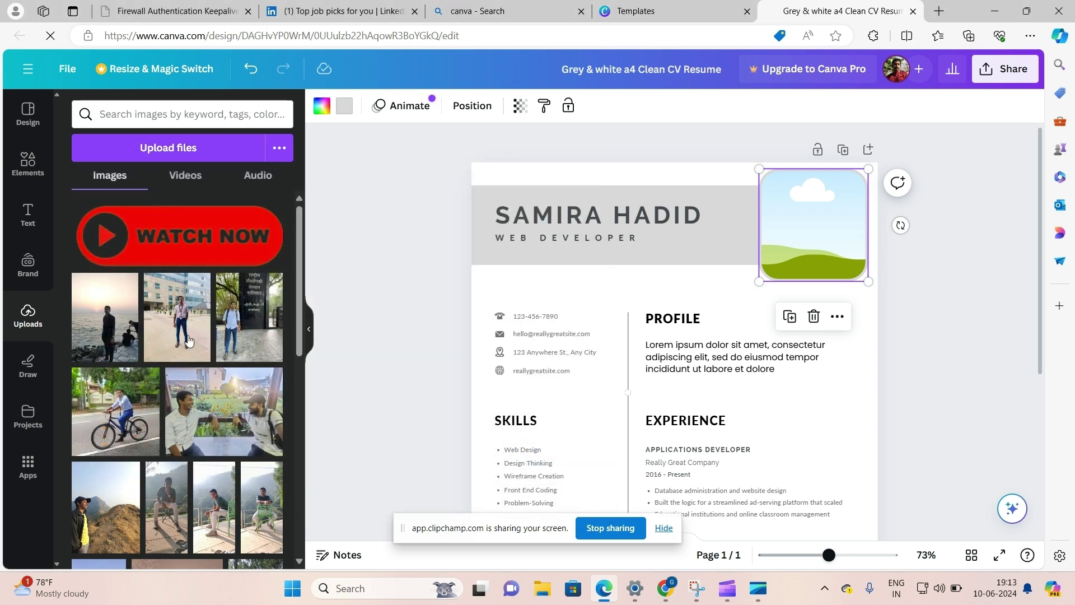
{"action": "left_click", "coordinate": [106, 319]}
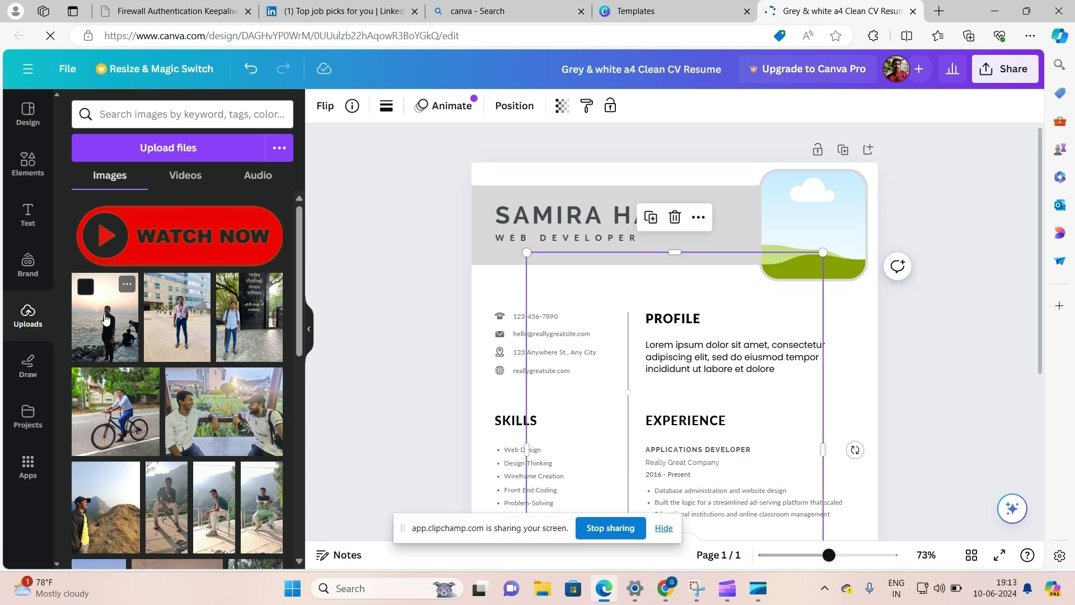
{"action": "left_click_drag", "start_coordinate": [820, 254], "coordinate": [749, 360]}
{"action": "left_click_drag", "start_coordinate": [599, 408], "coordinate": [742, 205]}
{"action": "left_click_drag", "start_coordinate": [668, 408], "coordinate": [748, 273]}
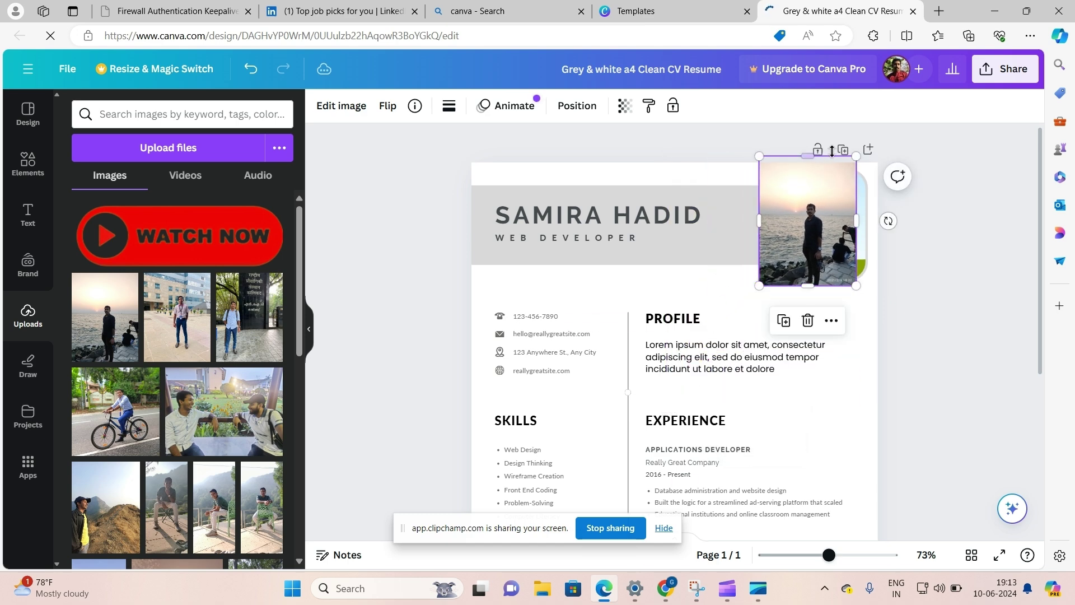
{"action": "mouse_move", "coordinate": [811, 219]}
{"action": "left_mouse_down"}
{"action": "mouse_move", "coordinate": [795, 254]}
{"action": "mouse_move", "coordinate": [820, 212]}
{"action": "left_mouse_up"}
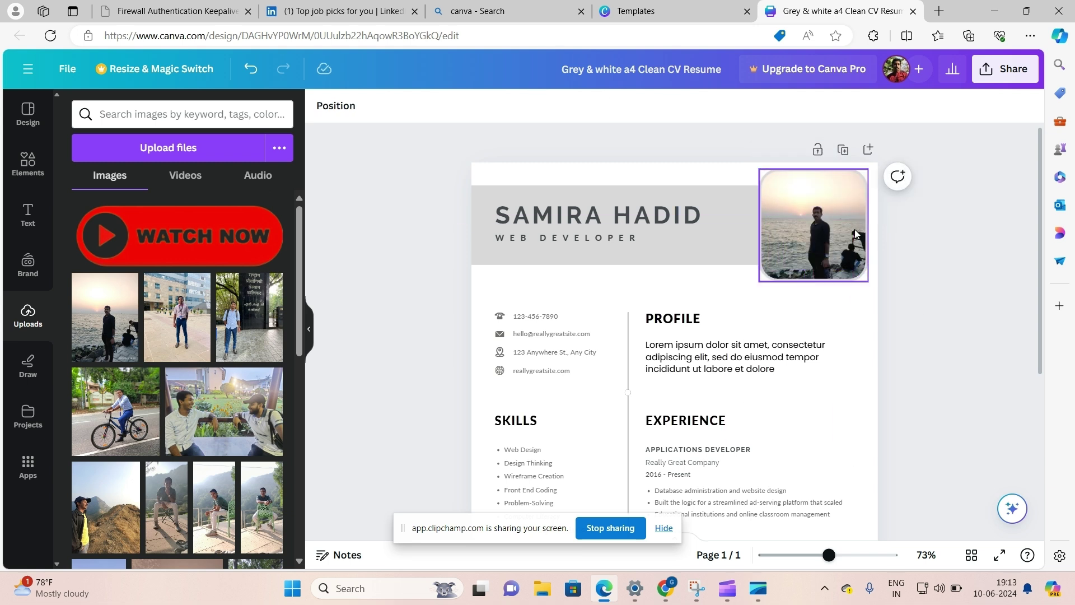
Replace the sample name heading with the user's own name in capitals.
{"action": "left_click", "coordinate": [650, 216]}
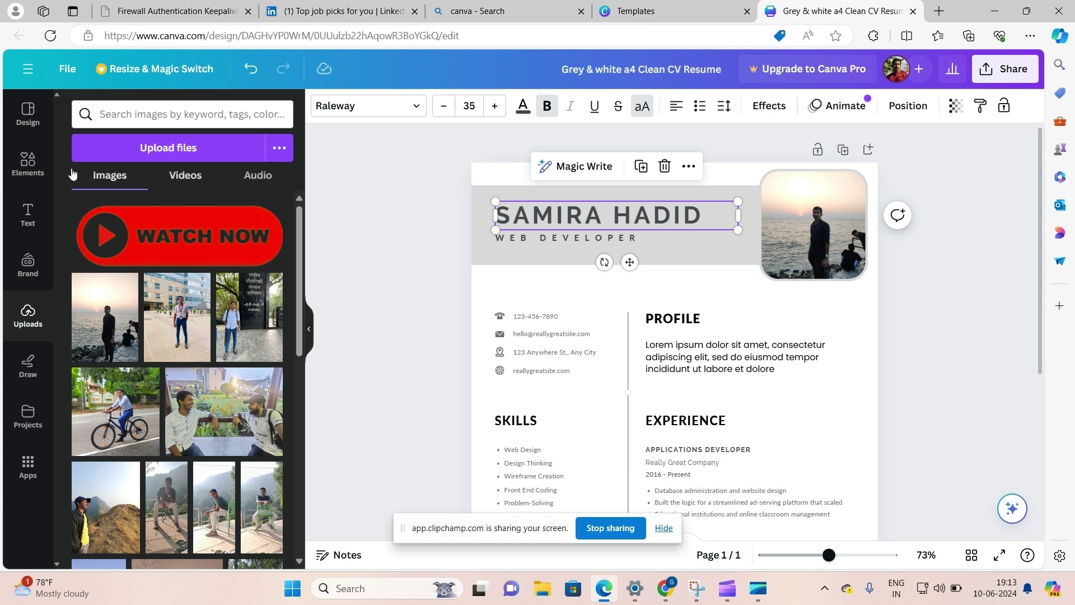
{"action": "left_click", "coordinate": [28, 165]}
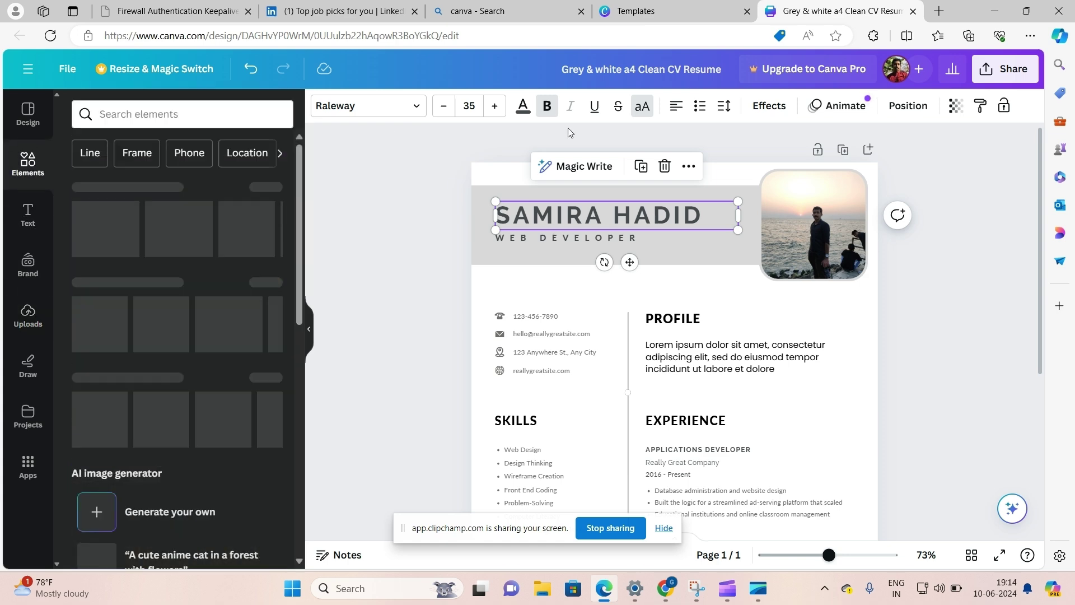
{"action": "double_click", "coordinate": [597, 209]}
{"action": "triple_click", "coordinate": [643, 211]}
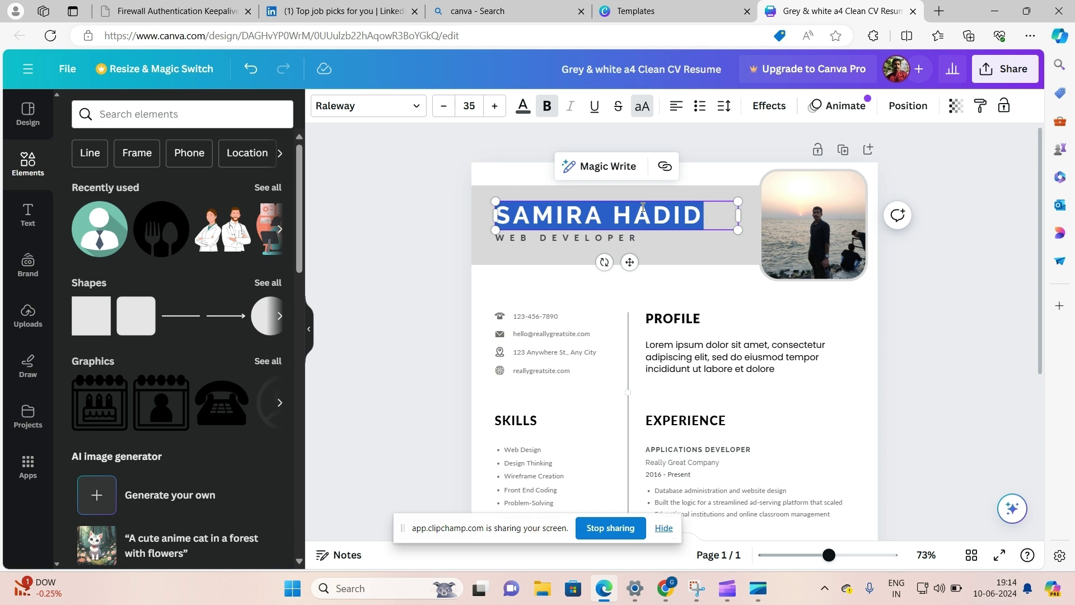
{"action": "type", "text": "GETHIN GEORGE"}
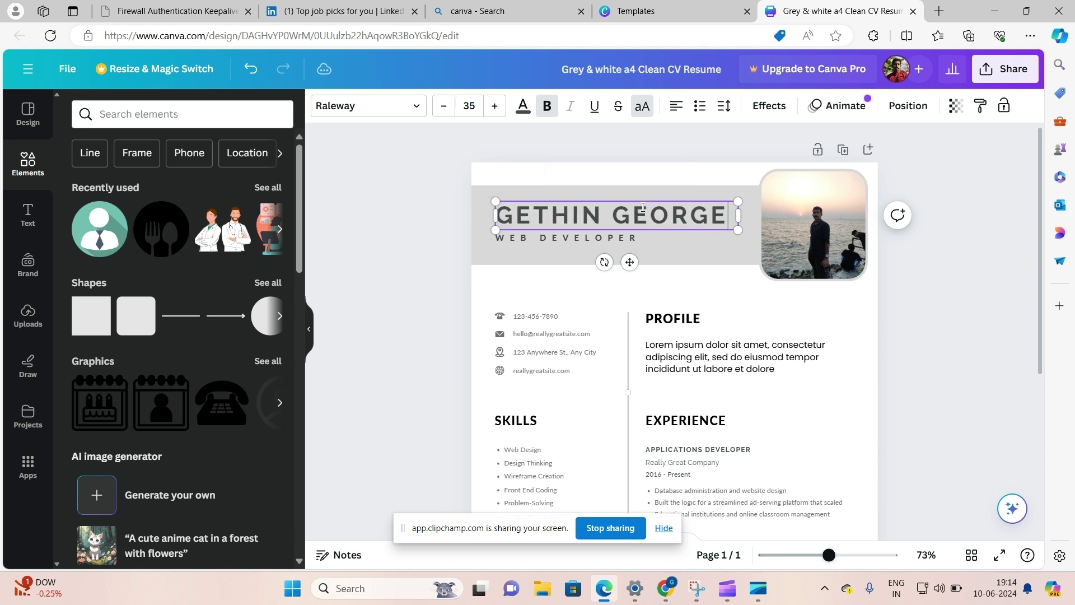
{"action": "left_click", "coordinate": [577, 241]}
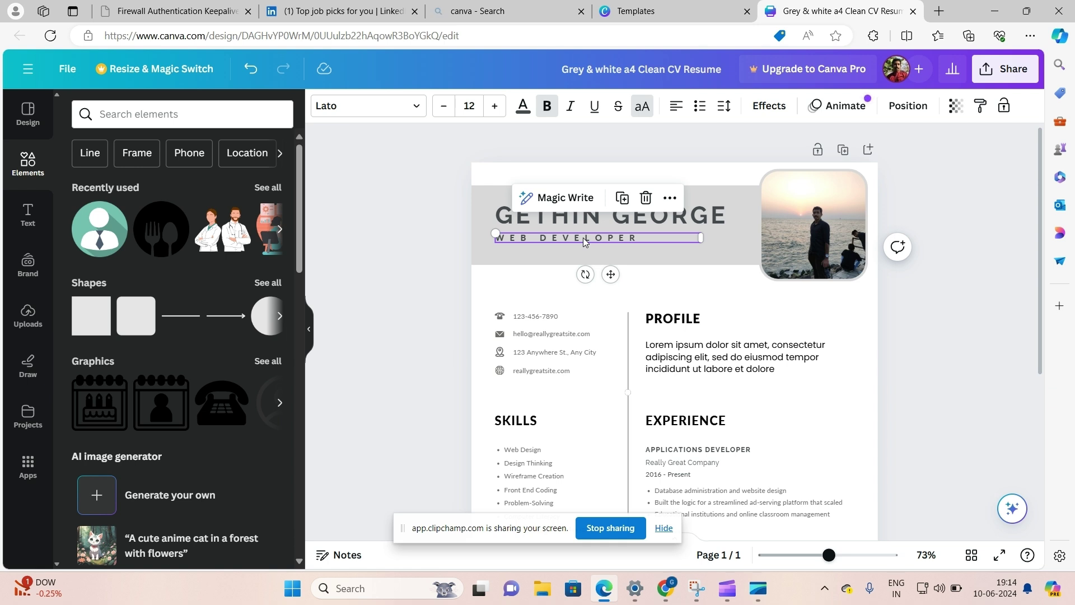
Review the resume's Profile paragraph, then switch to the LinkedIn SEO Intern listing.
{"action": "left_click", "coordinate": [700, 358]}
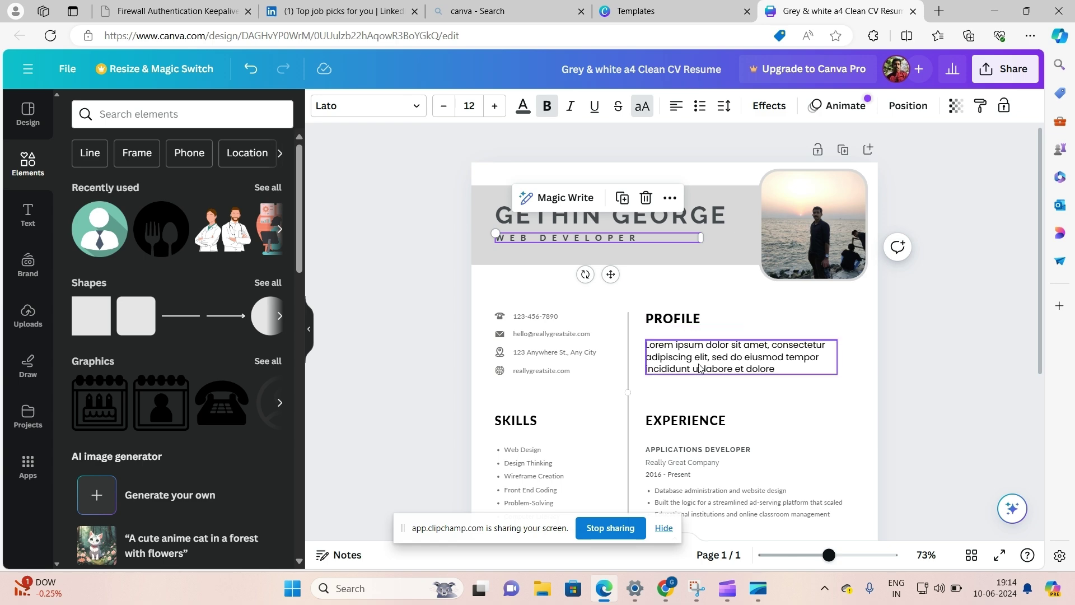
{"action": "scroll", "coordinate": [679, 356], "scroll_direction": "down", "scroll_amount": 4}
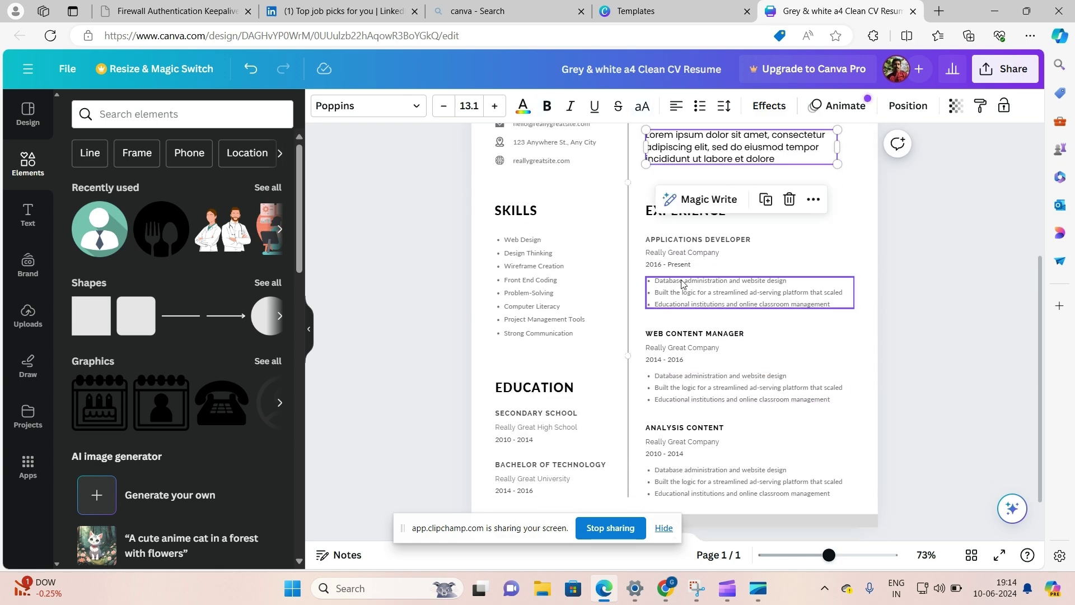
{"action": "scroll", "coordinate": [694, 291], "scroll_direction": "down", "scroll_amount": 1}
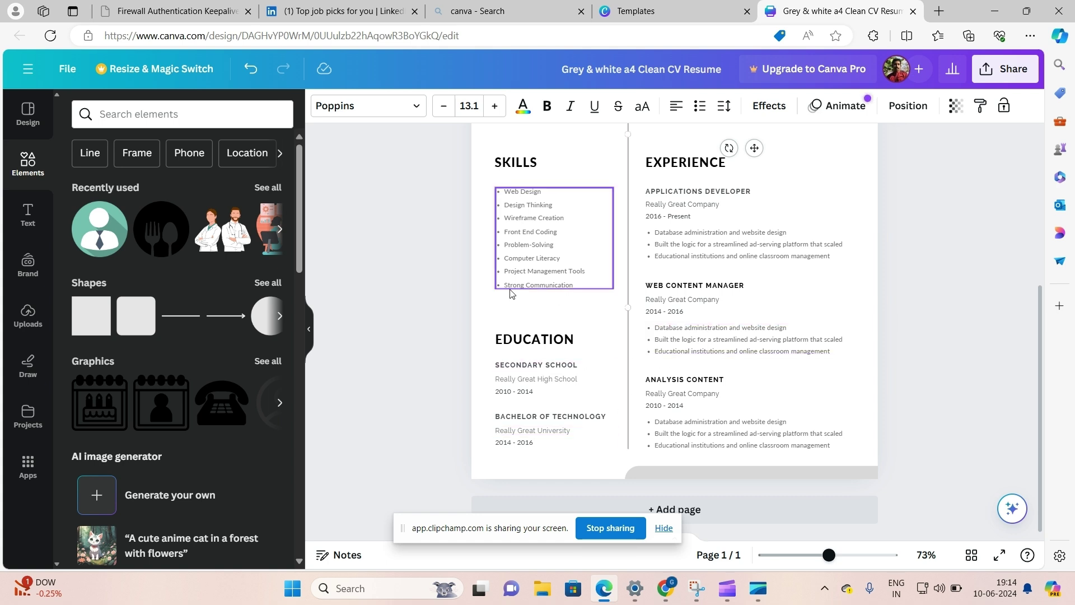
{"action": "scroll", "coordinate": [546, 329], "scroll_direction": "up", "scroll_amount": 3}
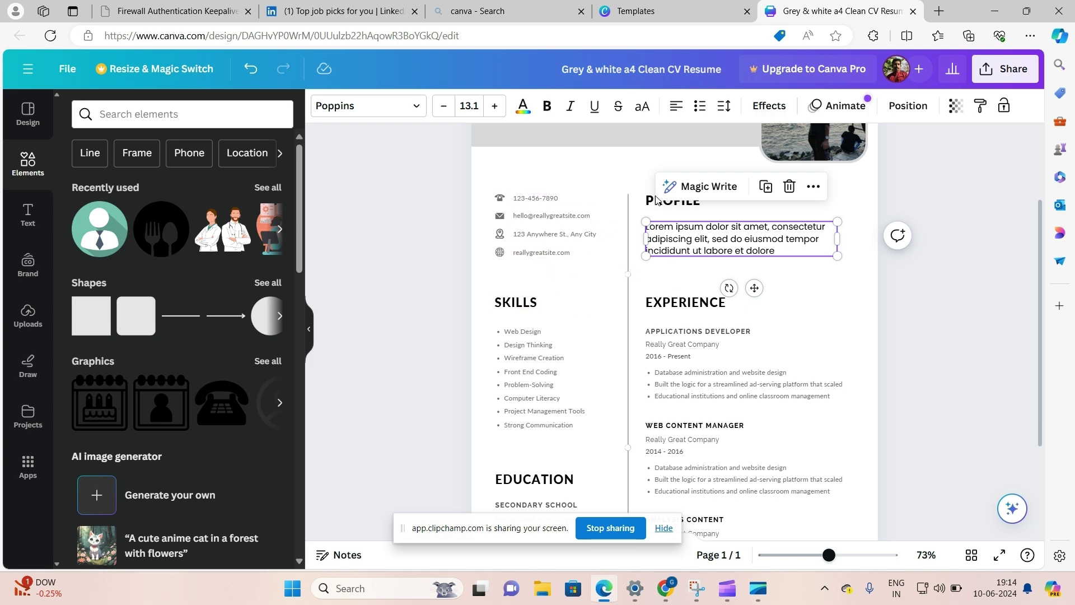
{"action": "left_click", "coordinate": [339, 12]}
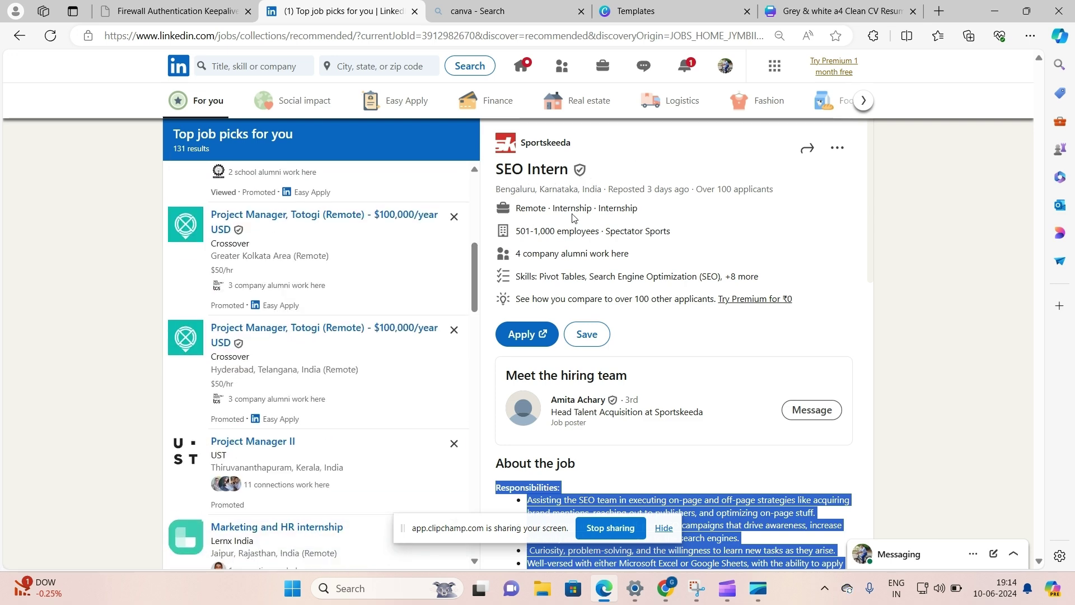
Bring the SEO Intern responsibilities into view and open a new browser tab.
{"action": "scroll", "coordinate": [633, 246], "scroll_direction": "down", "scroll_amount": 4}
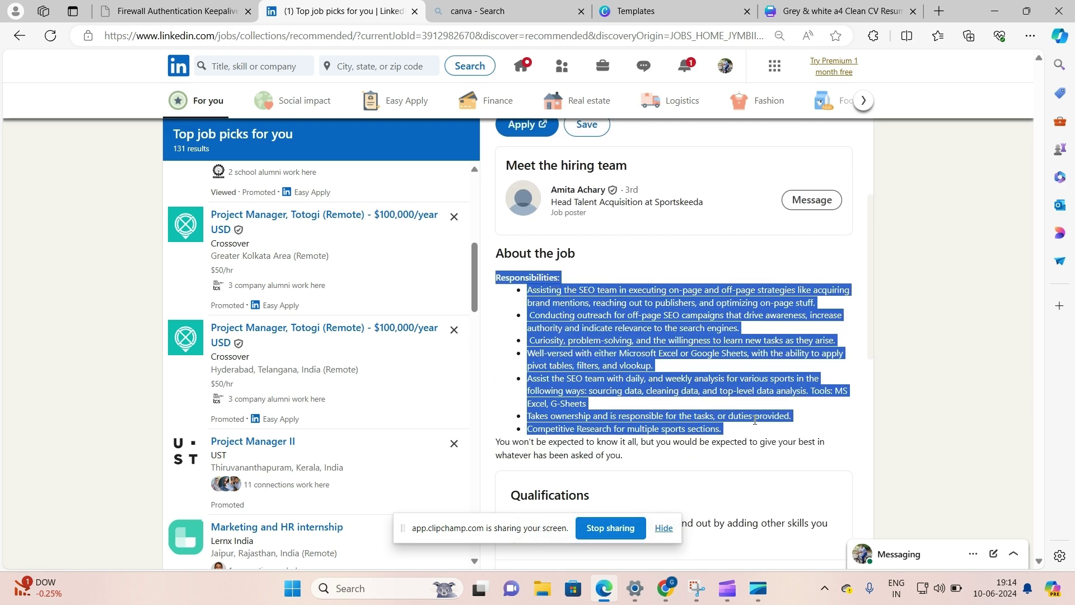
{"action": "key", "text": "ctrl+t"}
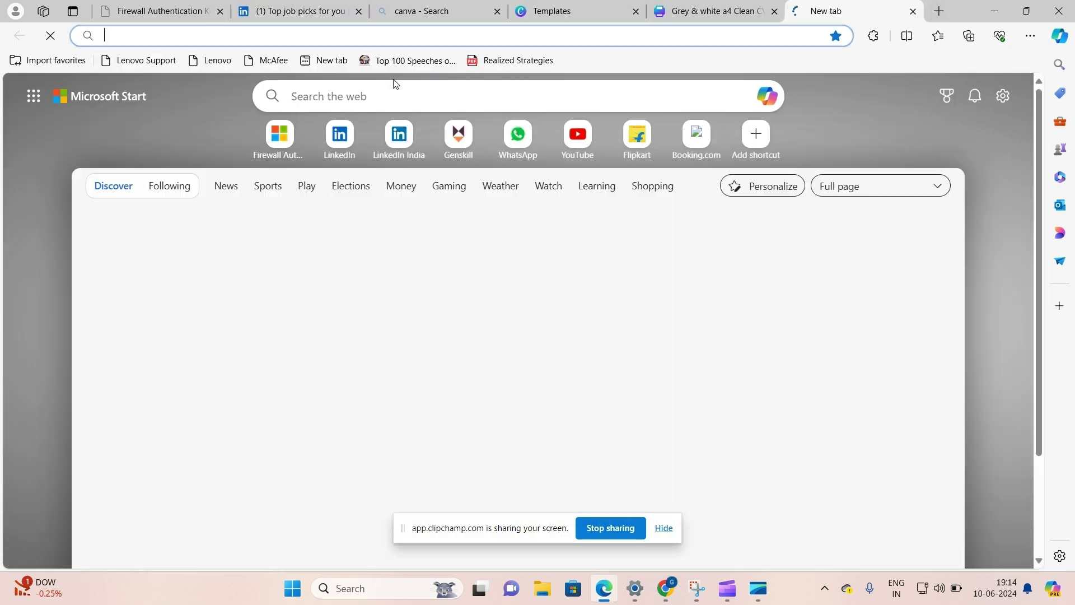
Go to gemini.google.com in the new tab.
{"action": "type", "text": "b"}
{"action": "key", "text": "BackSpace"}
{"action": "key", "text": "BackSpace"}
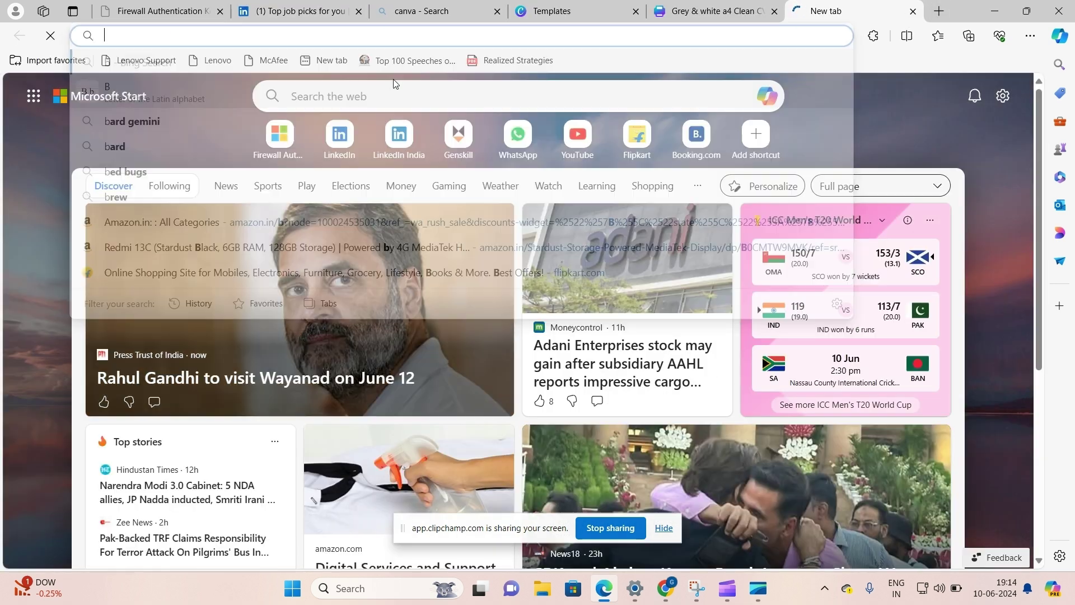
{"action": "type", "text": "gemini.google.com/app?hl=en-GB"}
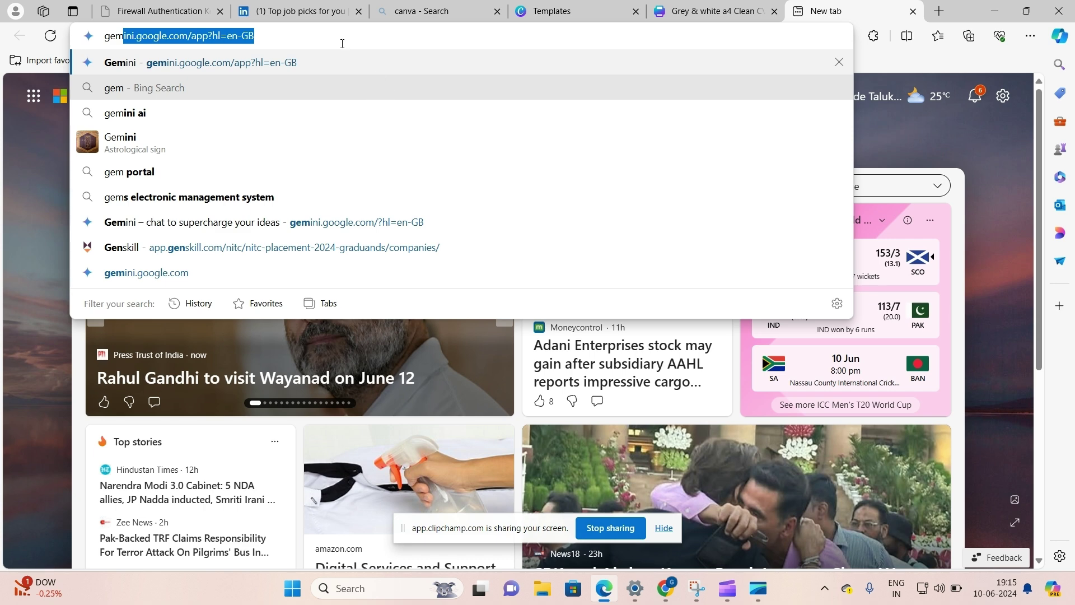
{"action": "left_click", "coordinate": [304, 66]}
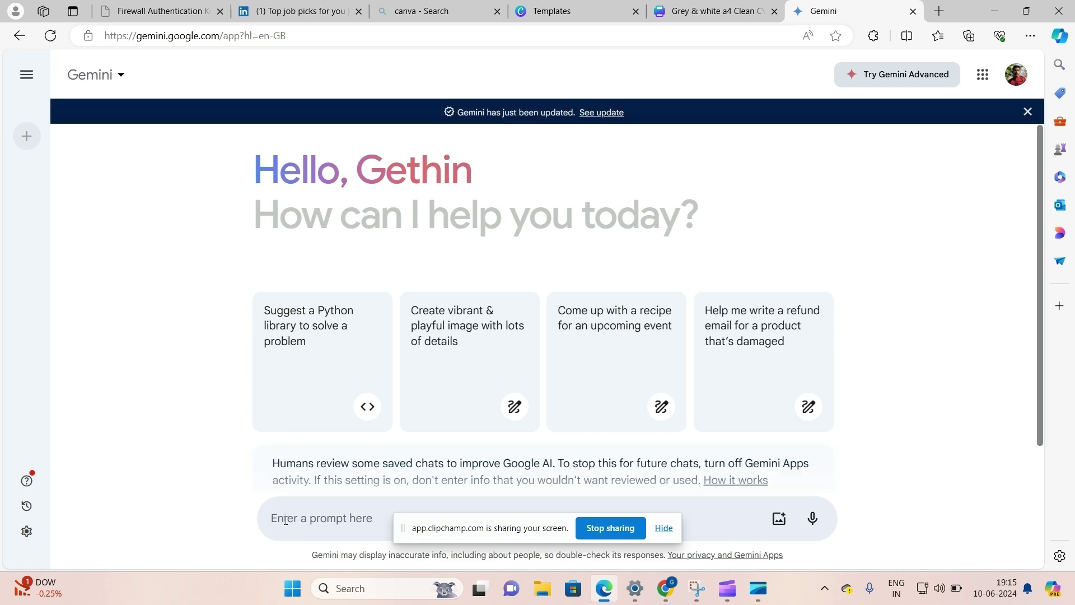
Paste the SEO Intern responsibilities and begin writing a career-objective request below them.
{"action": "key", "text": "ctrl+v"}
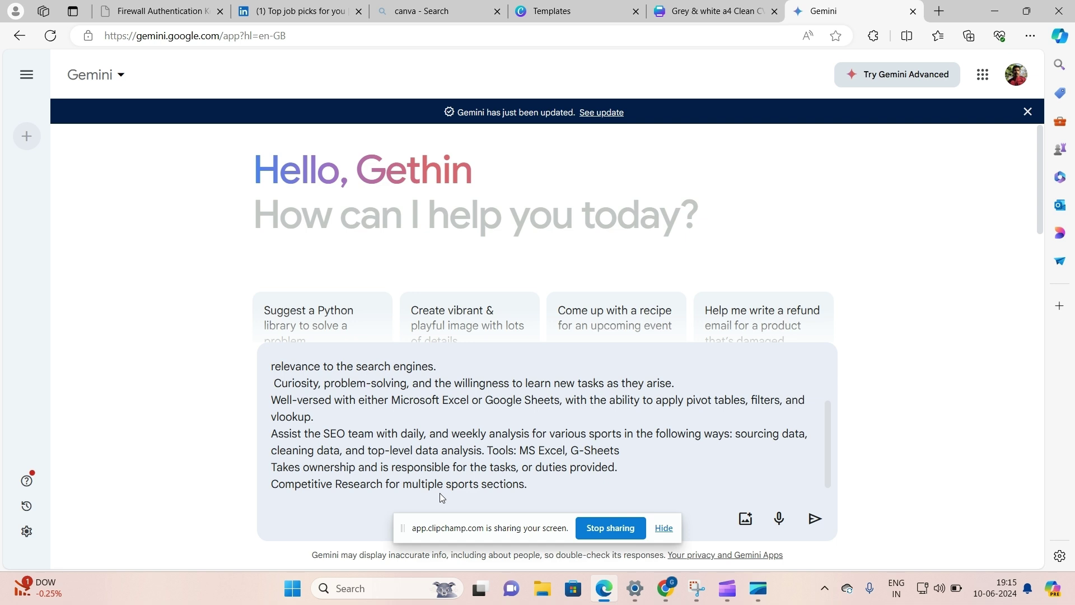
{"action": "key", "text": "Return"}
{"action": "key", "text": "Return"}
{"action": "key", "text": "Return"}
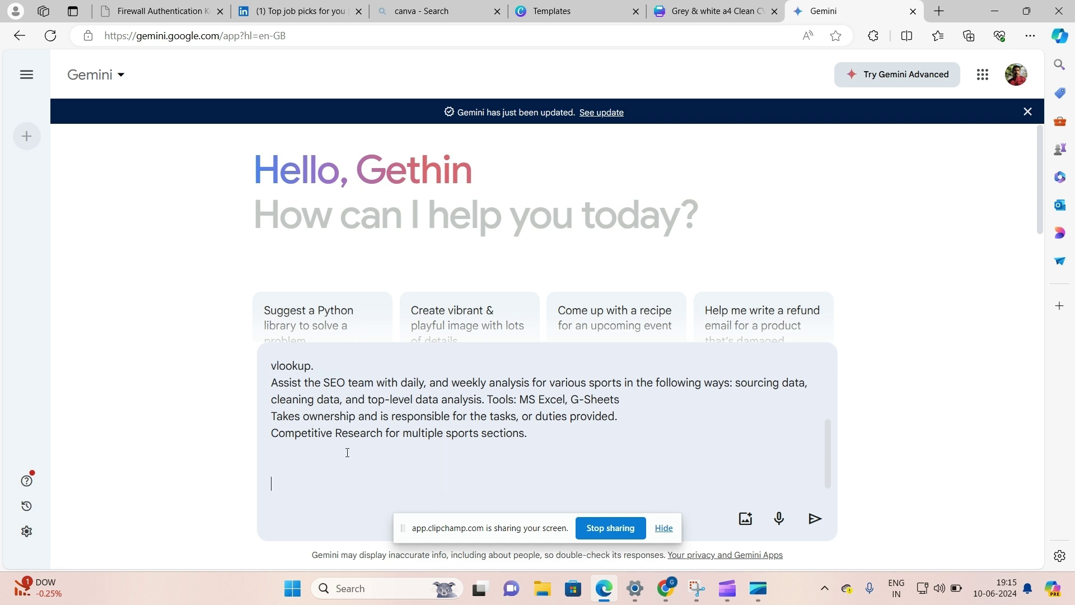
{"action": "type", "text": "Please find above JD and provide me a career objective for the same"}
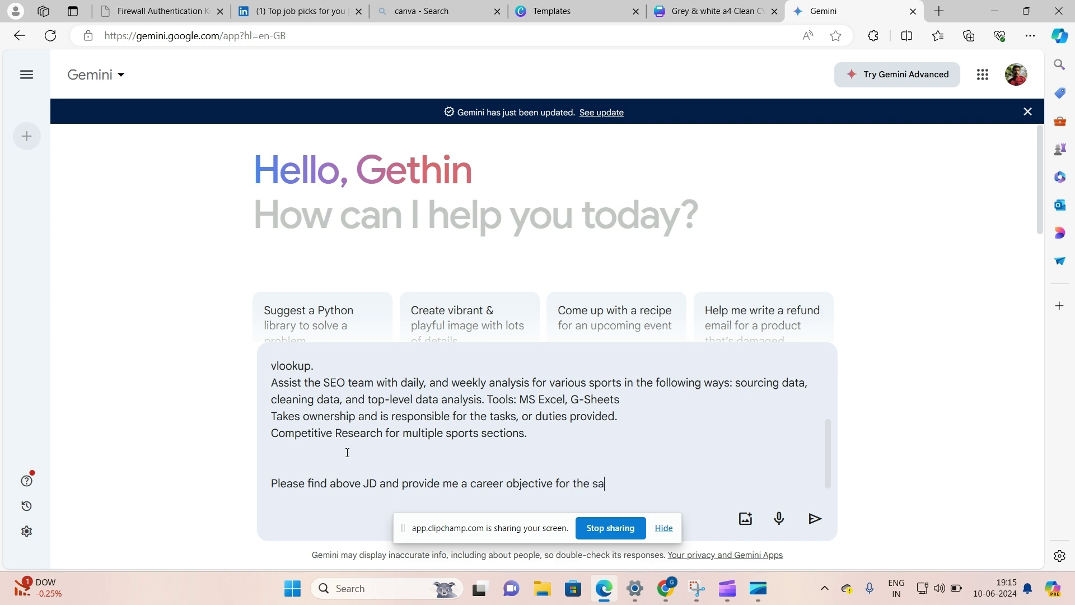
Add 'Skill sets' to the career-objective request and send it to Gemini.
{"action": "left_click", "coordinate": [553, 482]}
{"action": "type", "text": "Skill sets"}
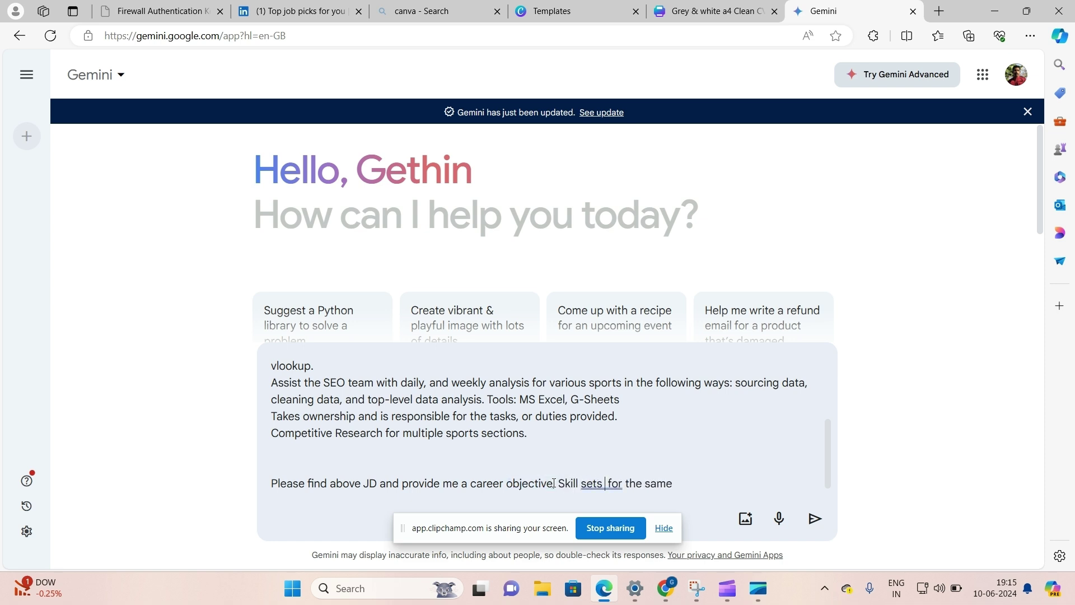
{"action": "left_click", "coordinate": [815, 519]}
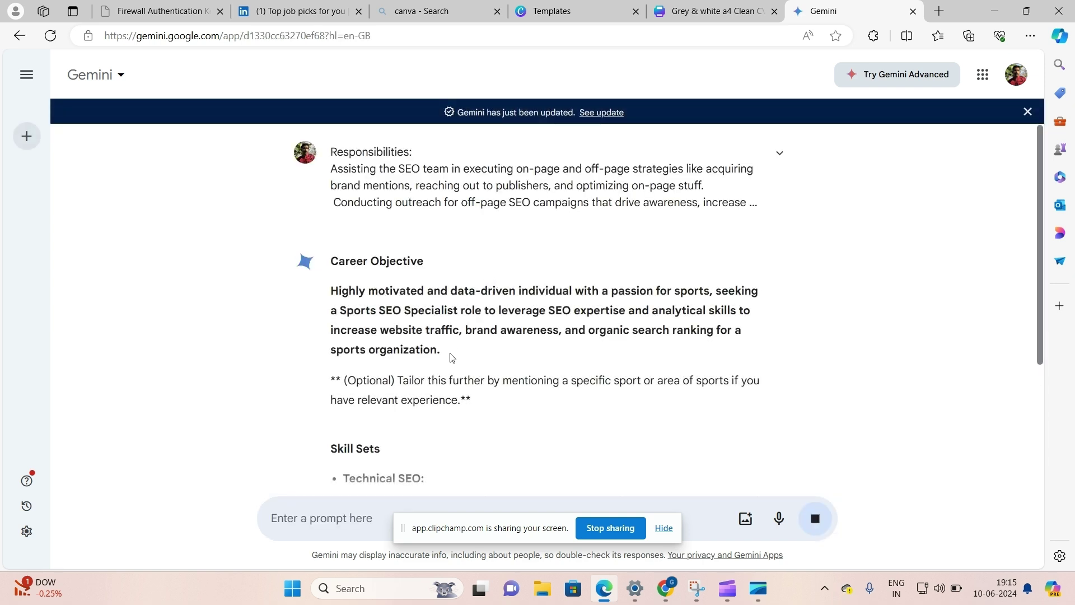
Copy Gemini's Career Objective paragraph and return to the Canva resume.
{"action": "left_click_drag", "start_coordinate": [444, 352], "coordinate": [331, 286]}
{"action": "left_click", "coordinate": [566, 360]}
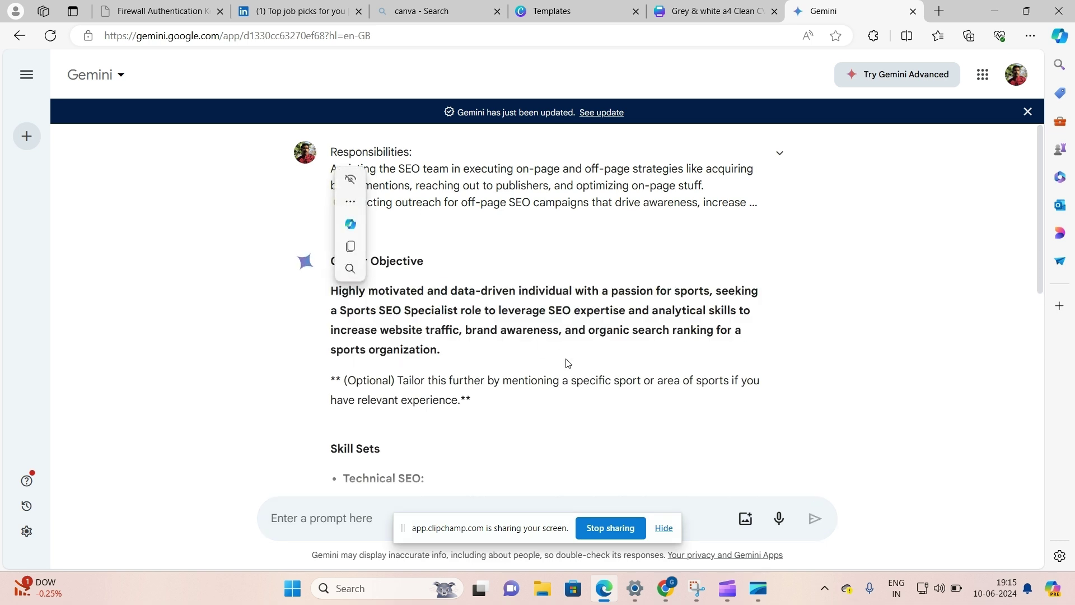
{"action": "left_click_drag", "start_coordinate": [442, 355], "coordinate": [328, 293]}
{"action": "key", "text": "ctrl+c"}
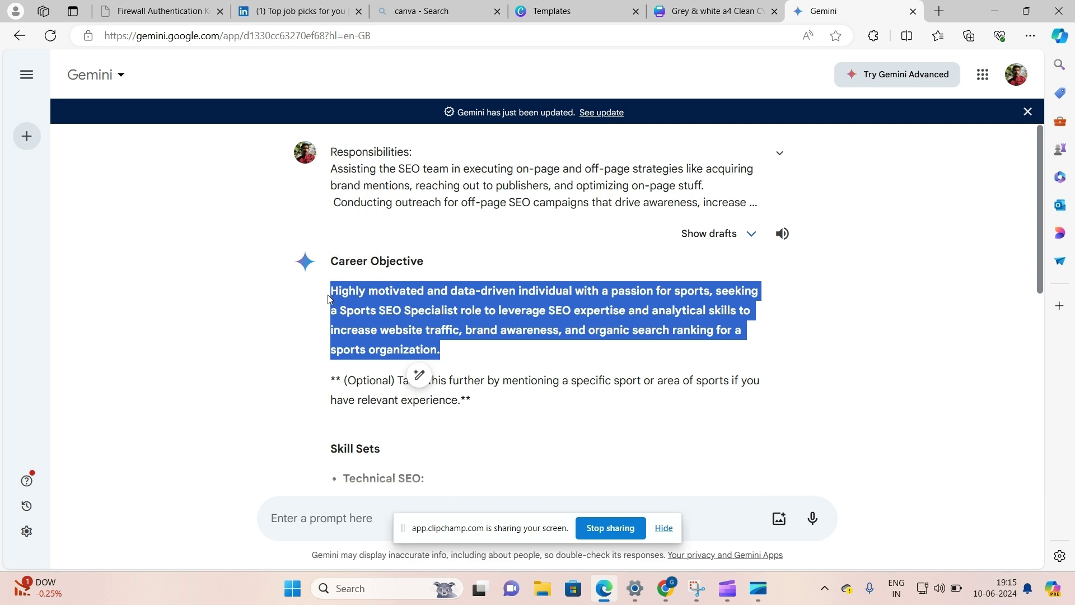
{"action": "left_click", "coordinate": [711, 12]}
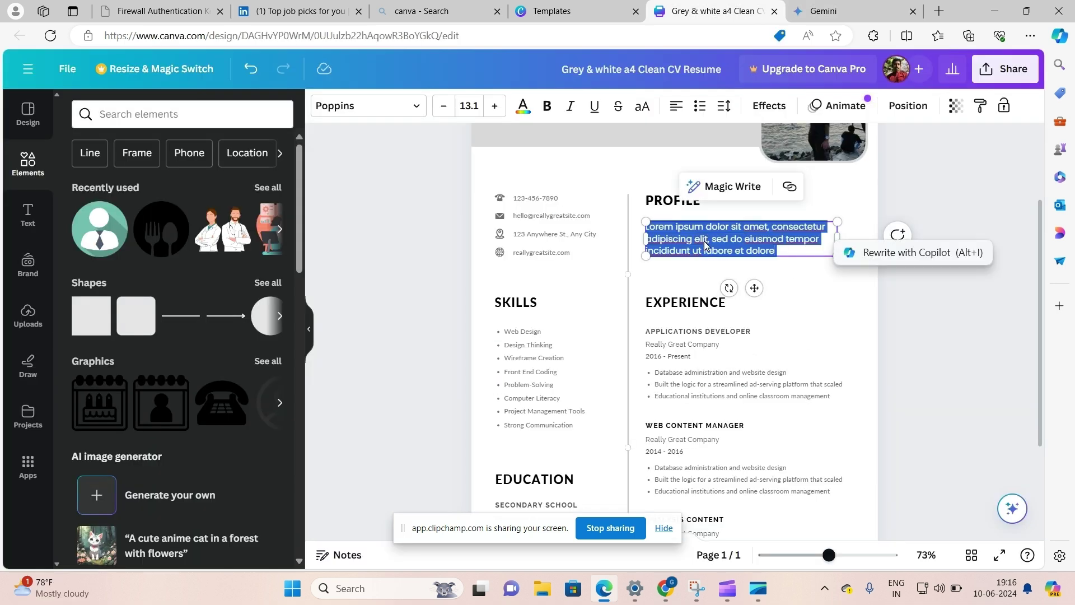
Paste the career objective into the Profile paragraph and shrink it to size 9.9.
{"action": "key", "text": "ctrl+v"}
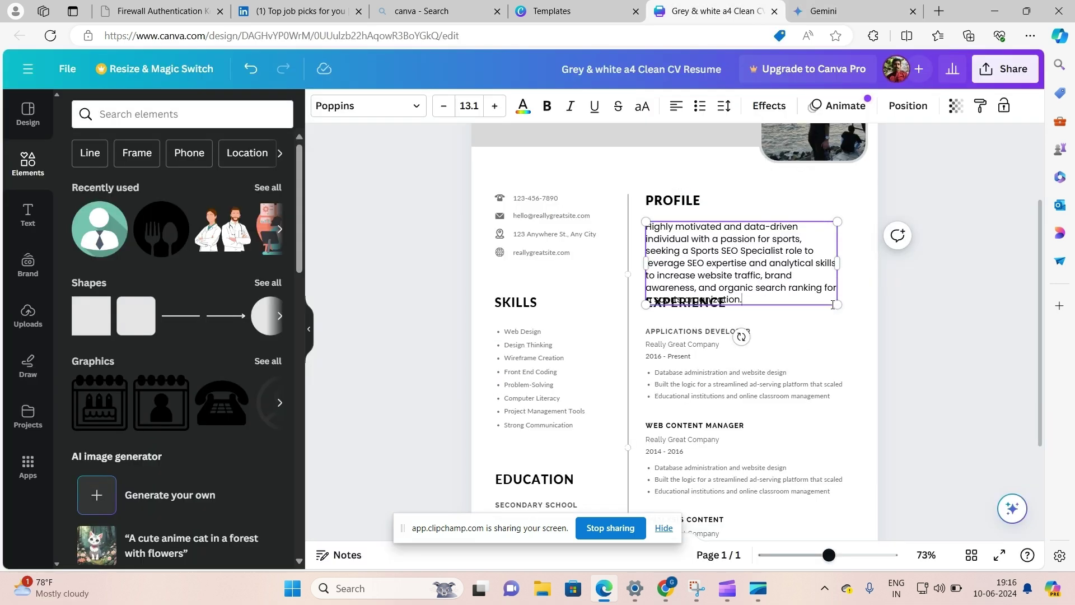
{"action": "left_click_drag", "start_coordinate": [836, 304], "coordinate": [838, 253]}
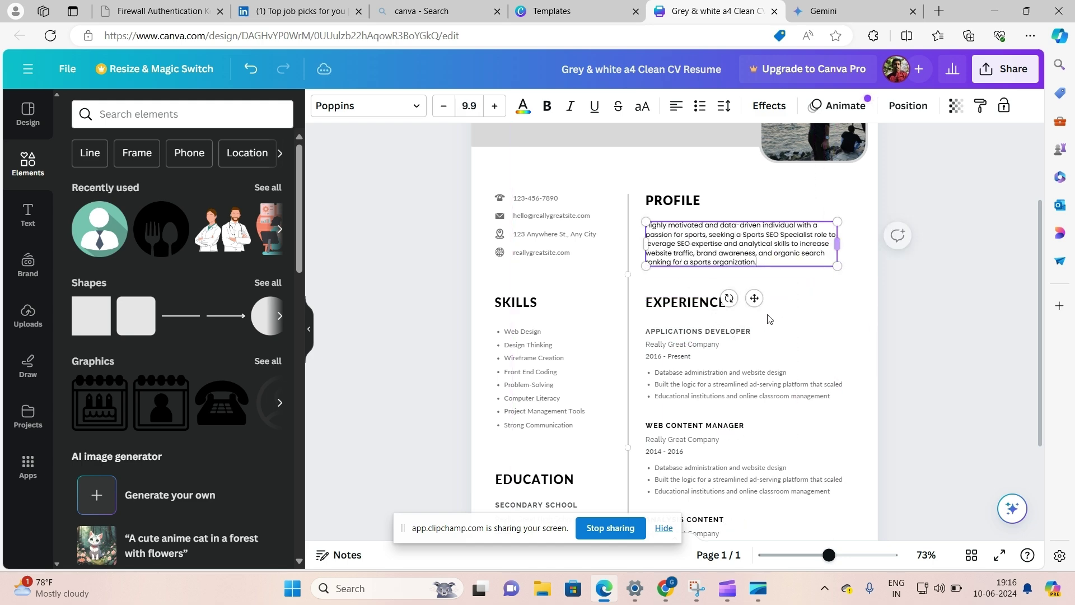
{"action": "left_click", "coordinate": [822, 12]}
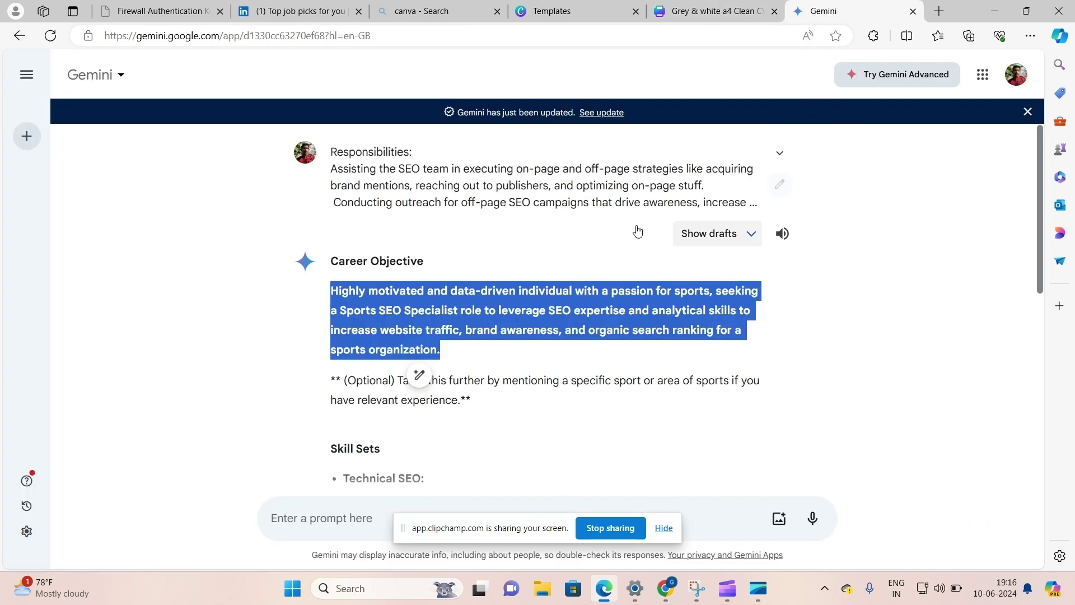
Read Gemini's Technical SEO, Off-page SEO, Data Analysis and Soft Skills lists, then return to Canva.
{"action": "scroll", "coordinate": [557, 216], "scroll_direction": "down", "scroll_amount": 5}
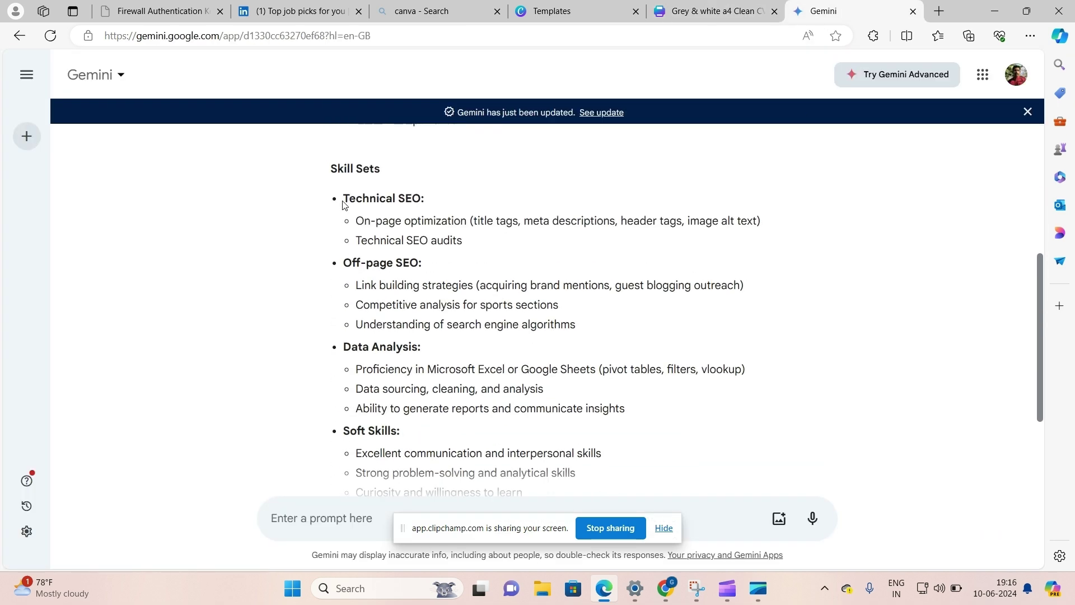
{"action": "left_click_drag", "start_coordinate": [343, 201], "coordinate": [420, 201]}
{"action": "left_click", "coordinate": [349, 265]}
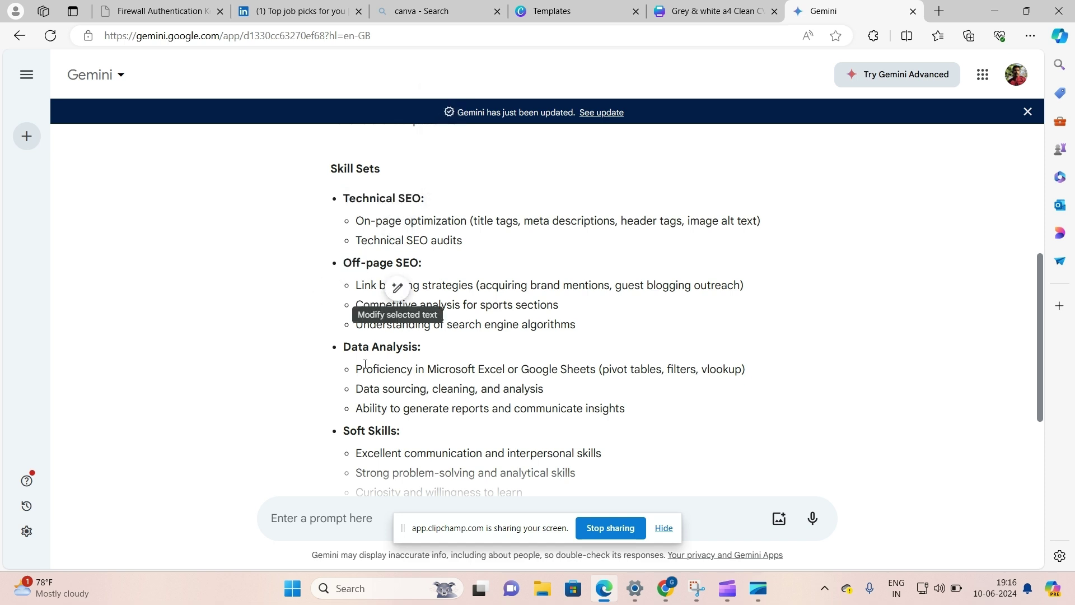
{"action": "scroll", "coordinate": [430, 367], "scroll_direction": "down", "scroll_amount": 3}
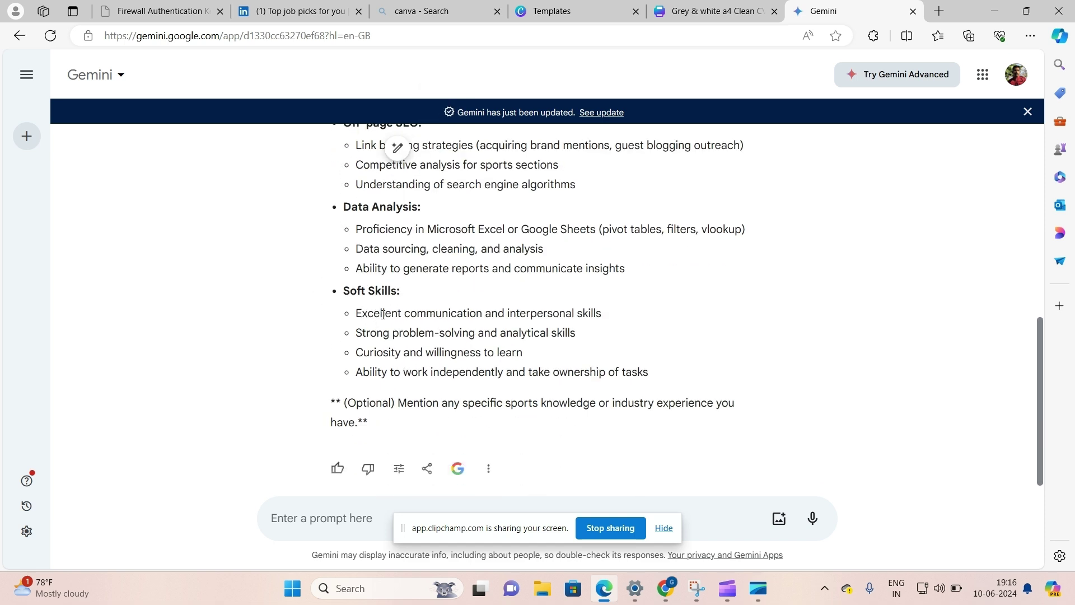
{"action": "scroll", "coordinate": [473, 338], "scroll_direction": "up", "scroll_amount": 3}
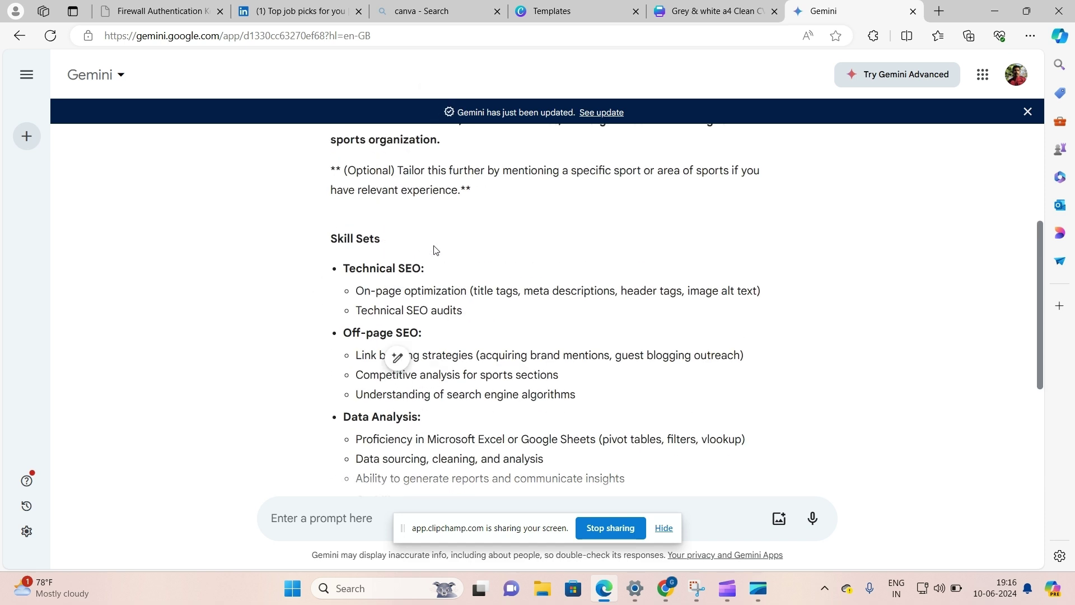
{"action": "left_click", "coordinate": [710, 11]}
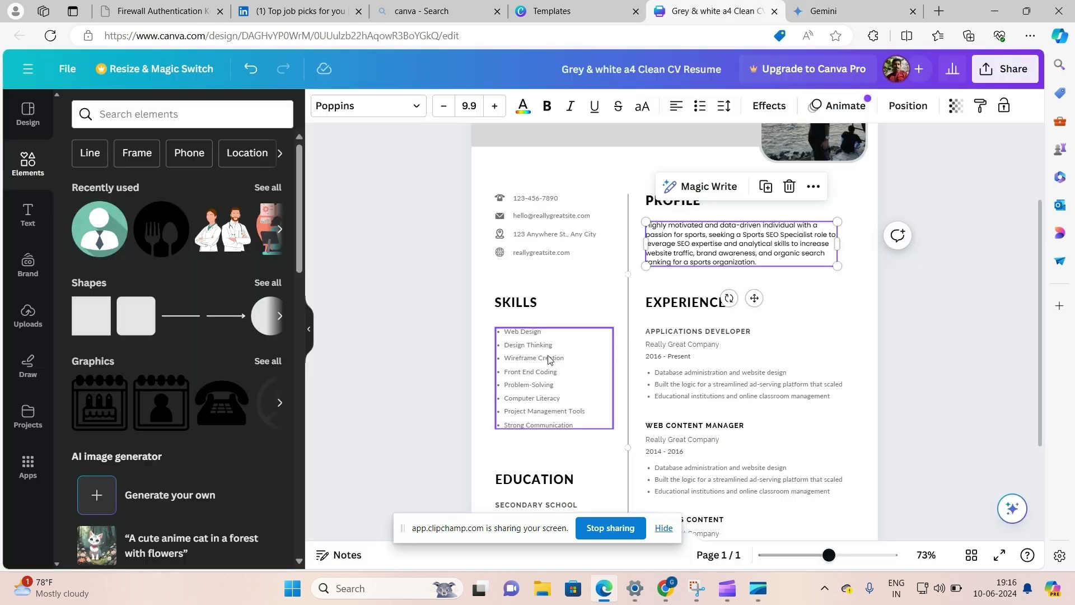
Download the resume as PDF Standard, saved as Grey & white a4 Clean CV Resume.pdf.
{"action": "scroll", "coordinate": [550, 360], "scroll_direction": "down", "scroll_amount": 3}
{"action": "scroll", "coordinate": [559, 342], "scroll_direction": "up", "scroll_amount": 5}
{"action": "left_click", "coordinate": [1005, 69]}
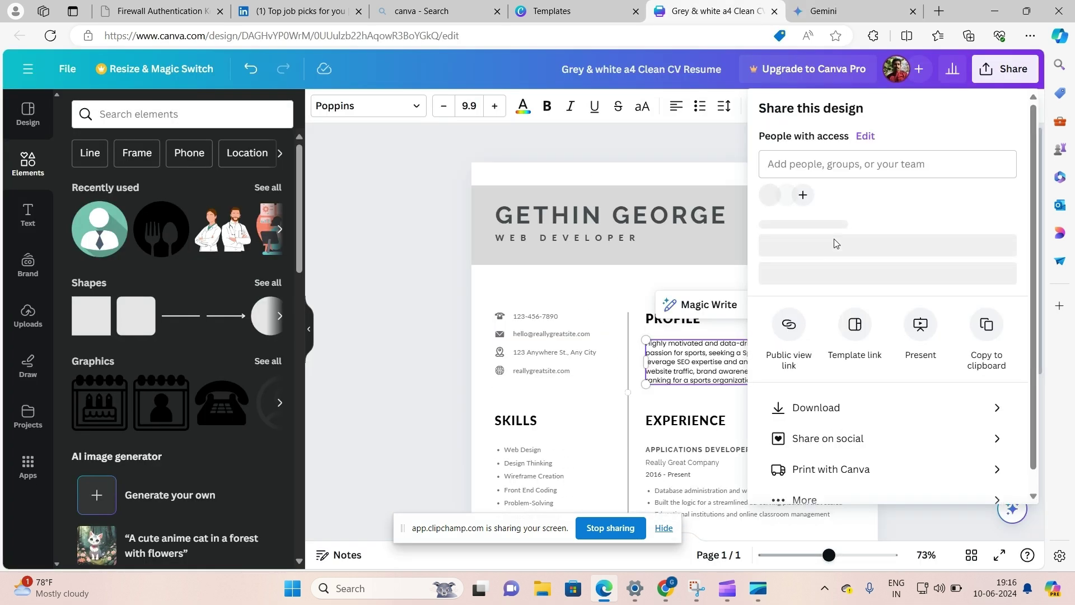
{"action": "left_click", "coordinate": [816, 407]}
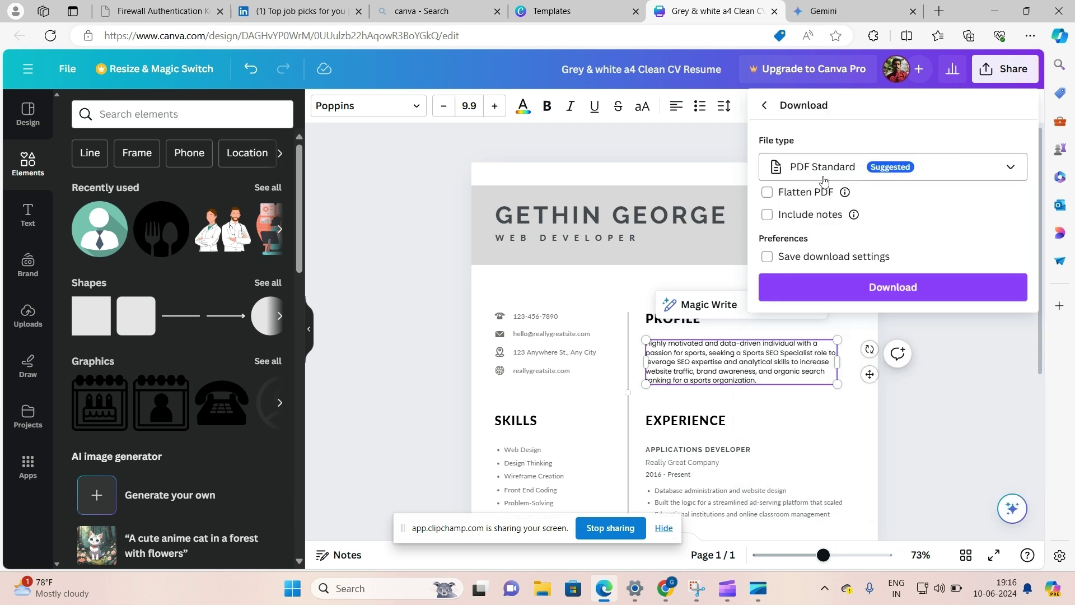
{"action": "left_click", "coordinate": [862, 289]}
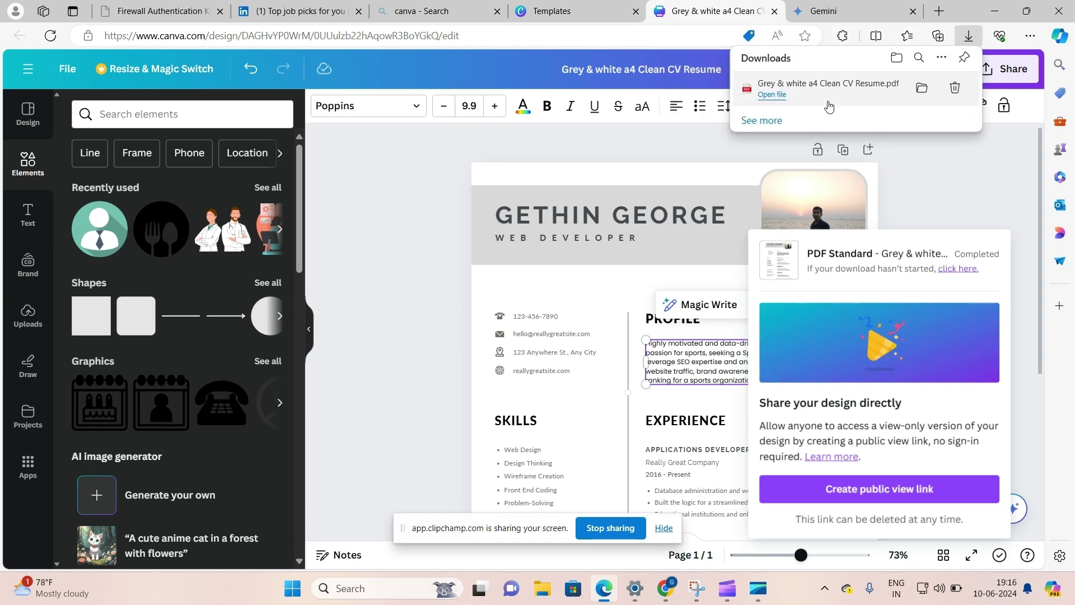
Open the downloaded one-page resume PDF in Edge, check it, then go back to Canva.
{"action": "left_click", "coordinate": [828, 98]}
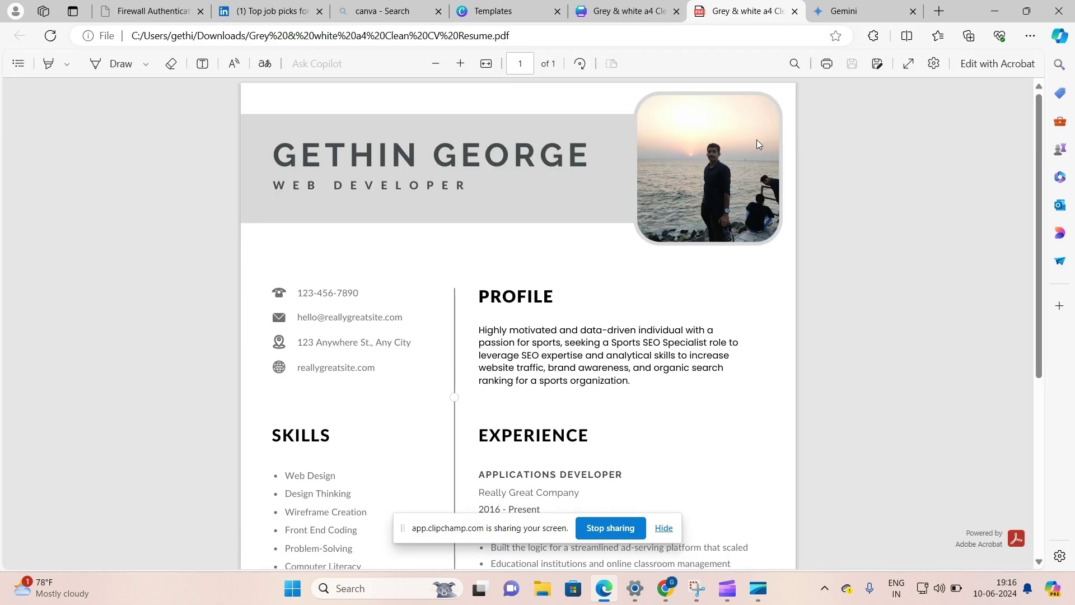
{"action": "scroll", "coordinate": [425, 236], "scroll_direction": "down", "scroll_amount": 5}
{"action": "scroll", "coordinate": [559, 281], "scroll_direction": "up", "scroll_amount": 5}
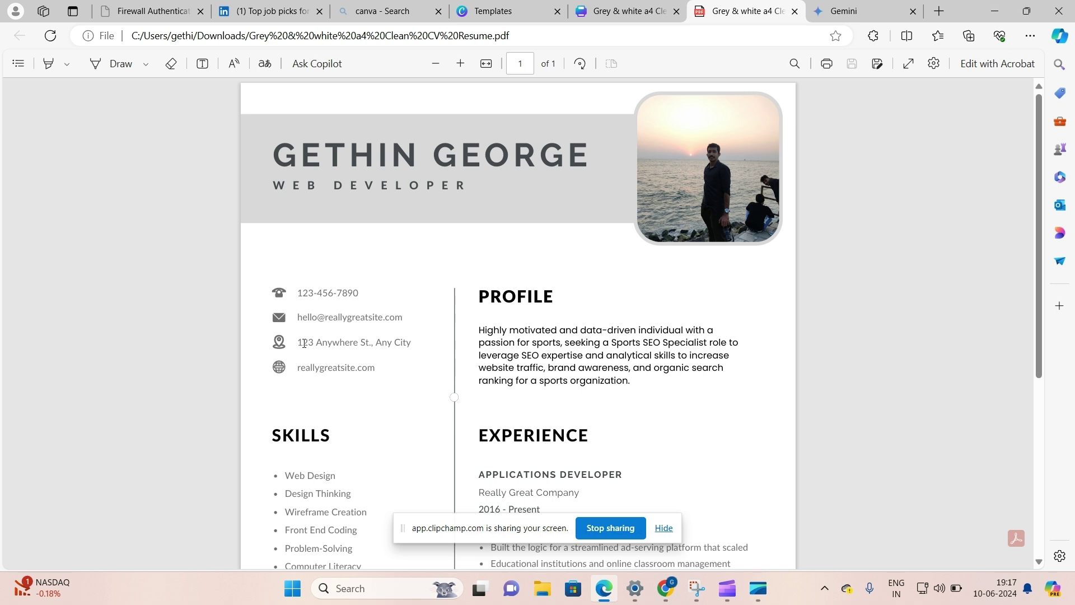
{"action": "left_click", "coordinate": [665, 8]}
{"action": "scroll", "coordinate": [545, 229], "scroll_direction": "down", "scroll_amount": 3}
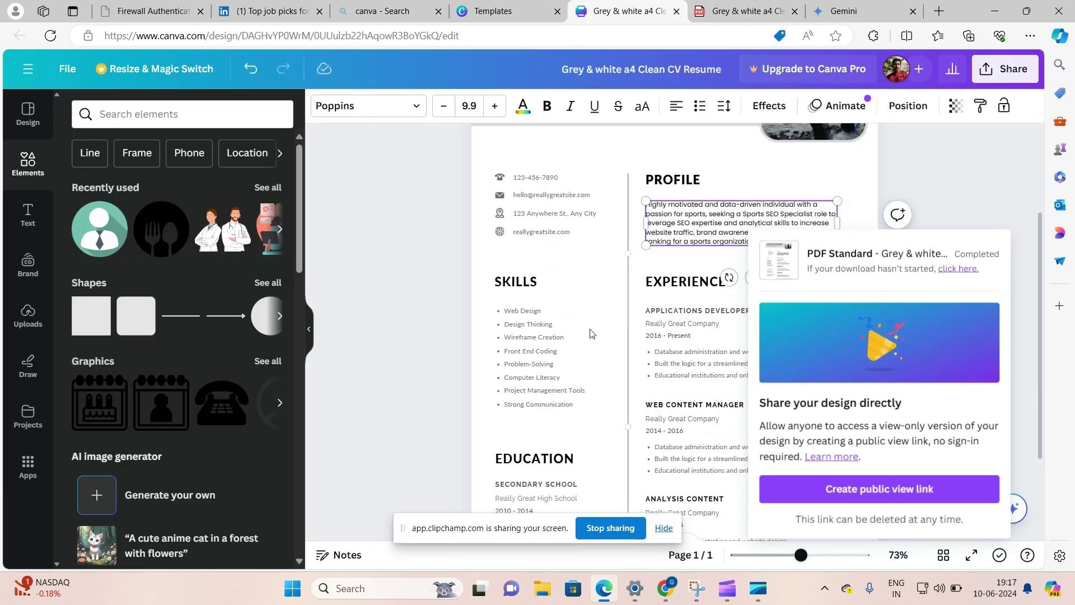
Select your LinkedIn profile URL from Contact info to copy it for the resume's website line.
{"action": "double_click", "coordinate": [544, 230]}
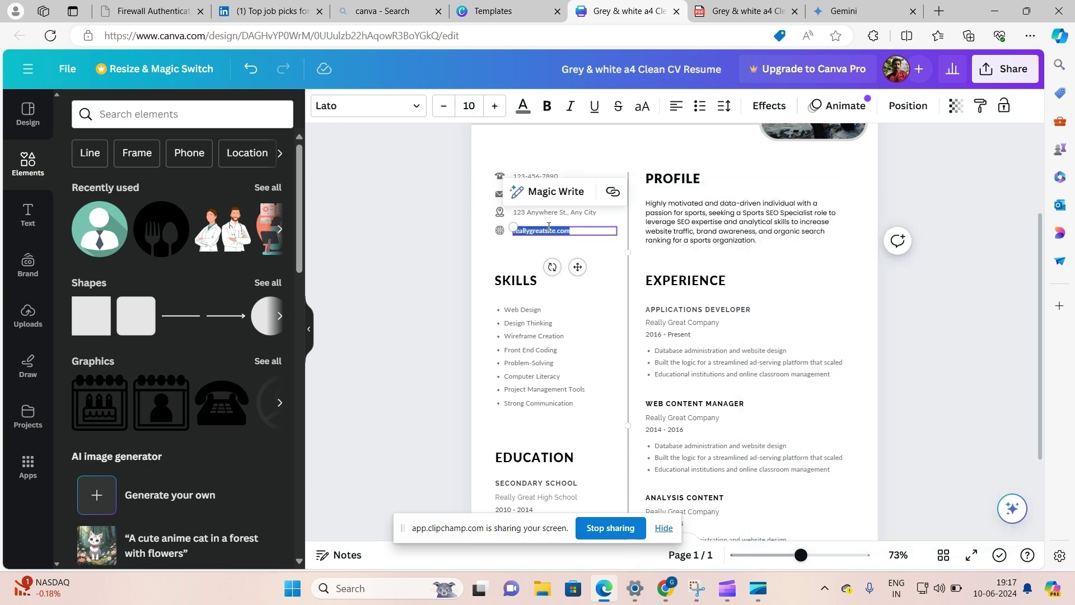
{"action": "left_click", "coordinate": [263, 11]}
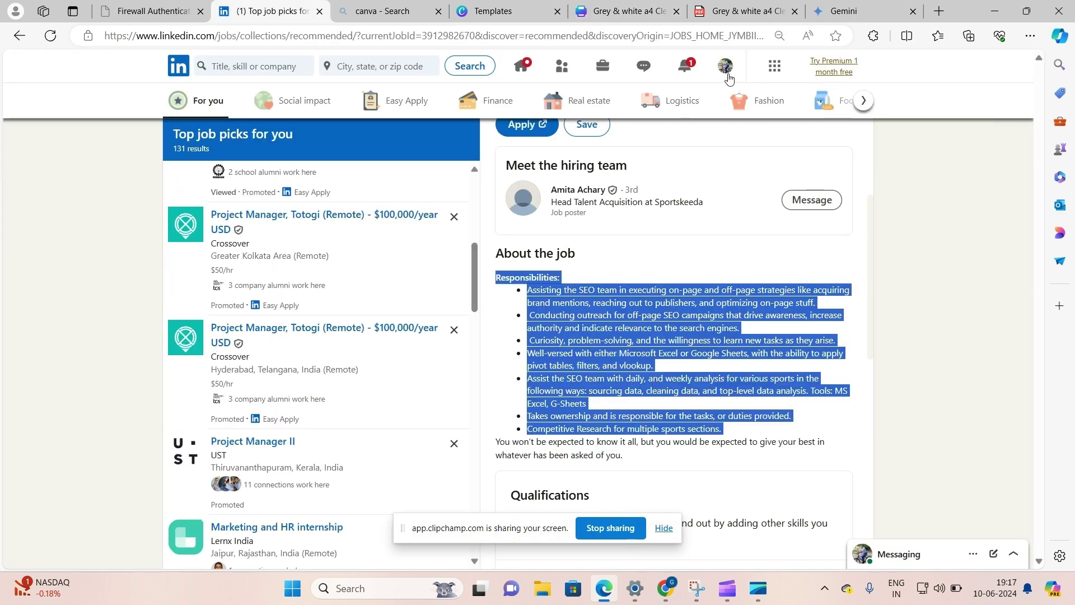
{"action": "left_click", "coordinate": [726, 78]}
{"action": "left_click", "coordinate": [662, 150]}
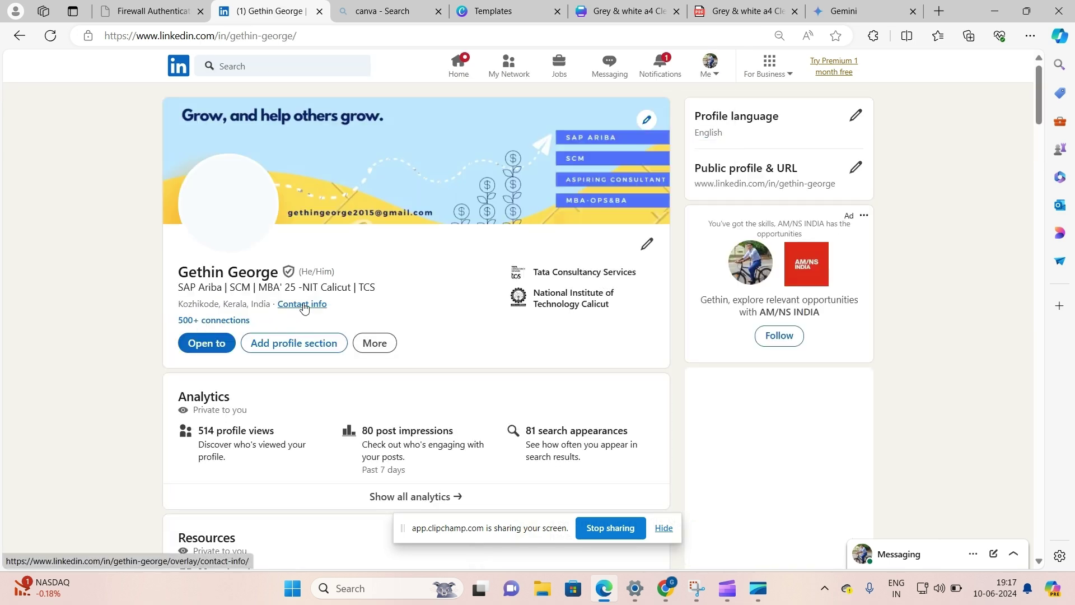
{"action": "left_click", "coordinate": [304, 308]}
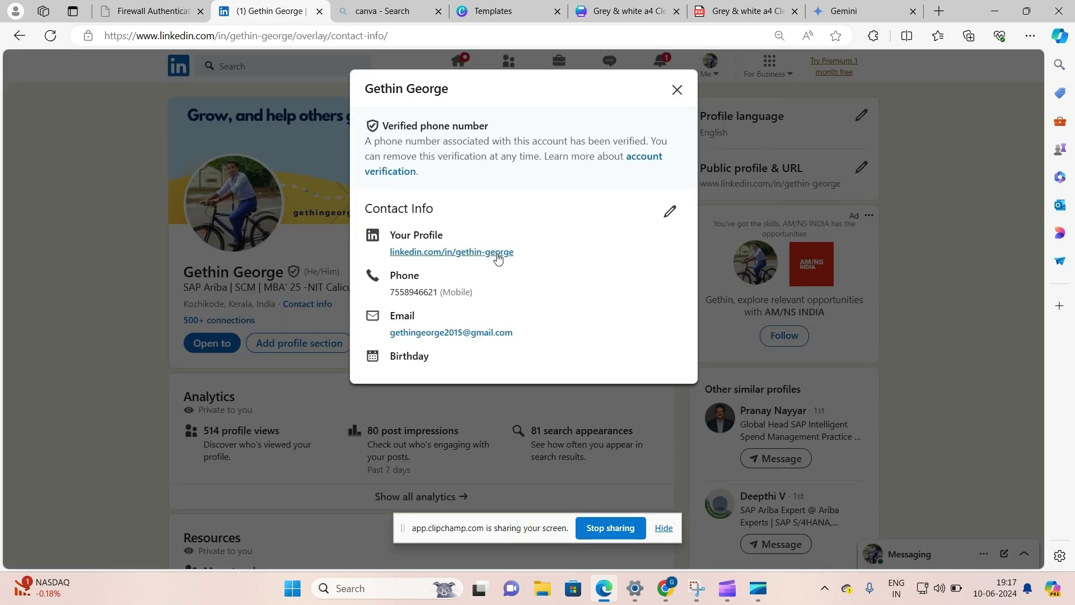
{"action": "left_click_drag", "start_coordinate": [537, 252], "coordinate": [390, 258]}
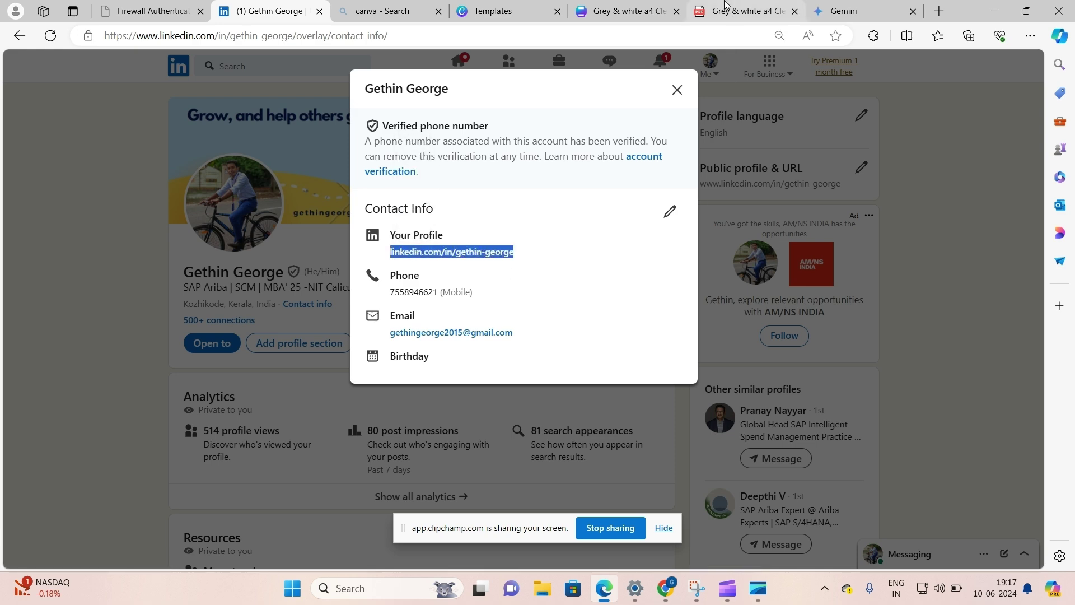
{"action": "left_click", "coordinate": [622, 11]}
{"action": "left_click", "coordinate": [552, 281]}
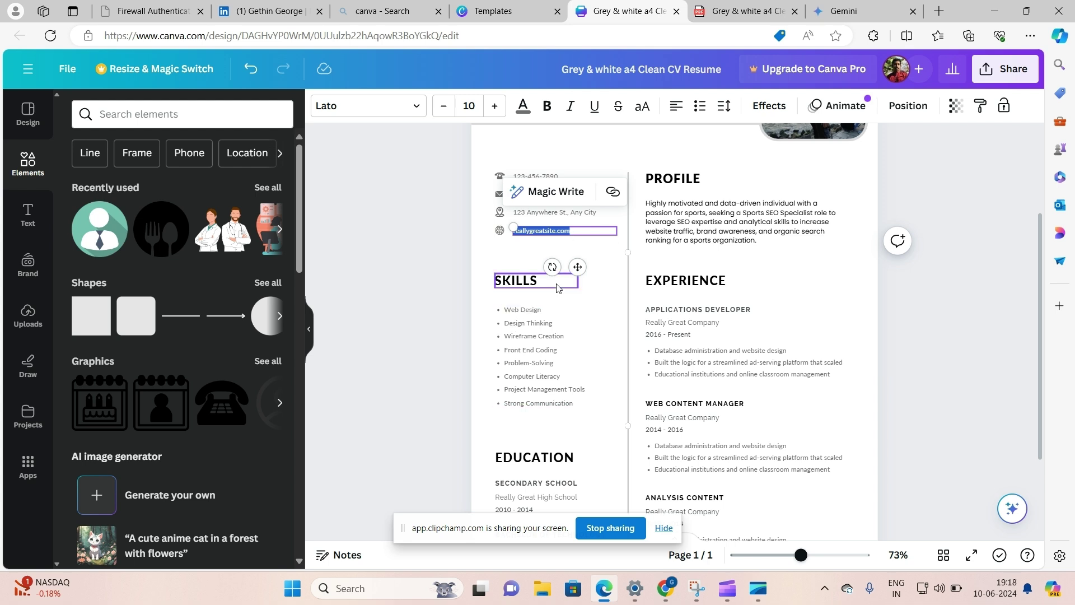
Select the LinkedIn address line in the resume's contact details.
{"action": "left_click", "coordinate": [582, 221]}
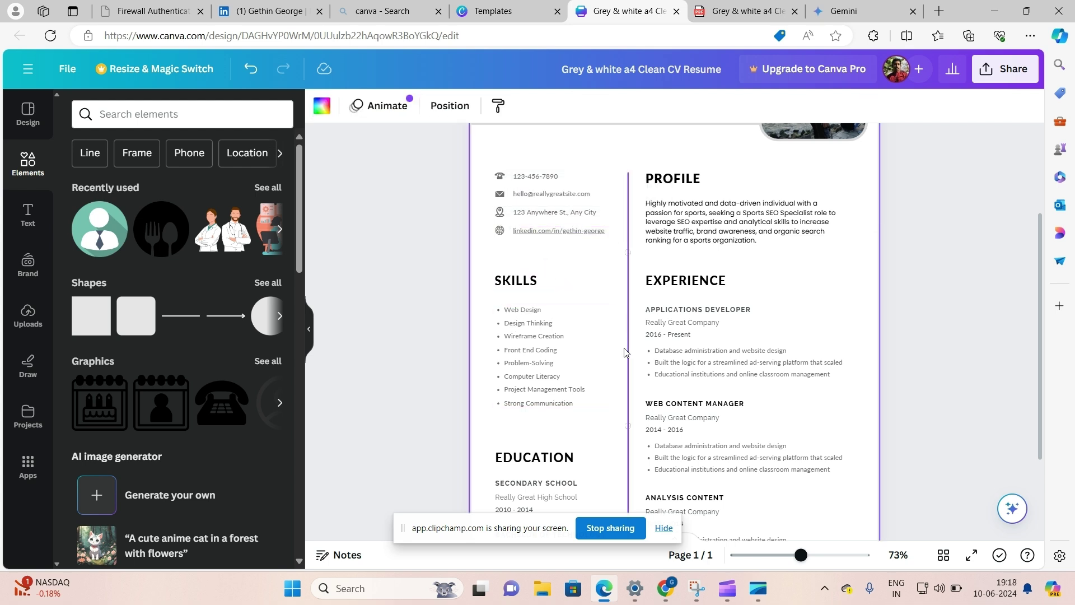
{"action": "left_click", "coordinate": [584, 235]}
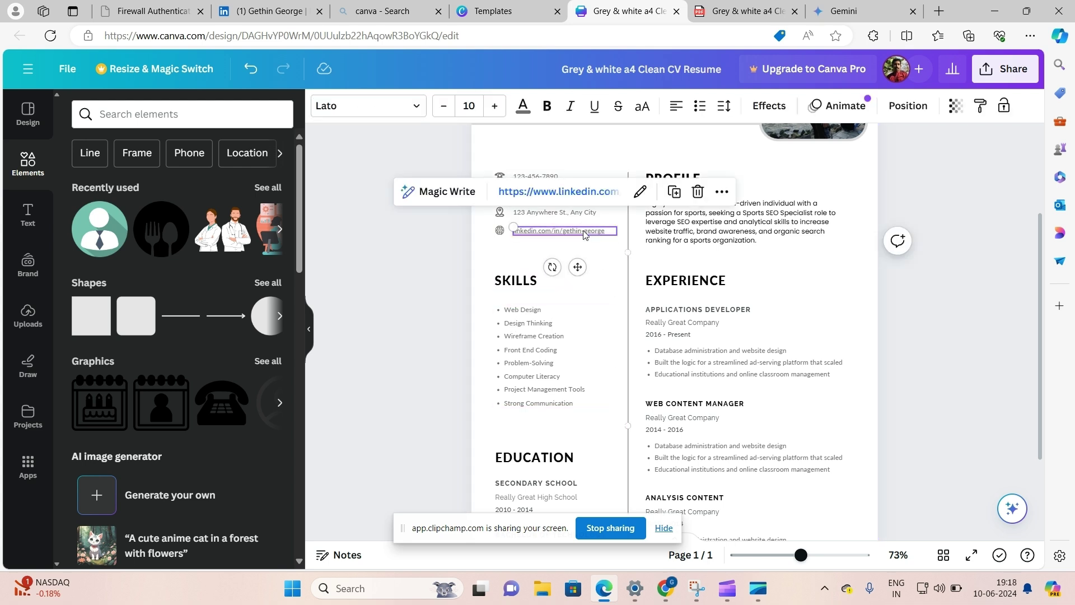
{"action": "left_click", "coordinate": [593, 335]}
{"action": "left_click", "coordinate": [583, 233]}
Test that the LinkedIn link opens the profile, close that tab, and view the resume PDF.
{"action": "left_click", "coordinate": [561, 191]}
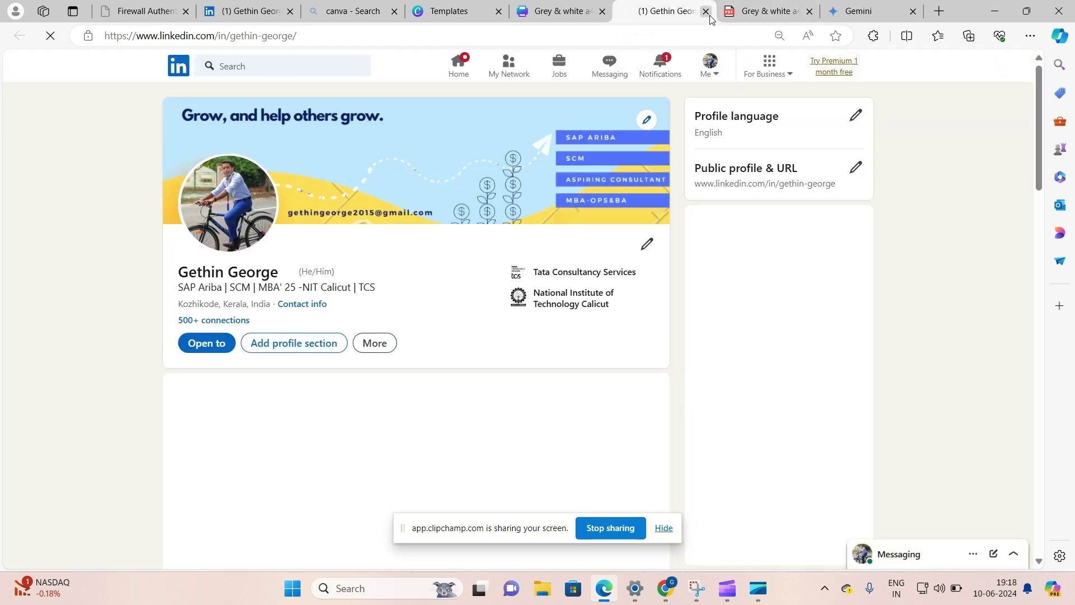
{"action": "left_click", "coordinate": [706, 11]}
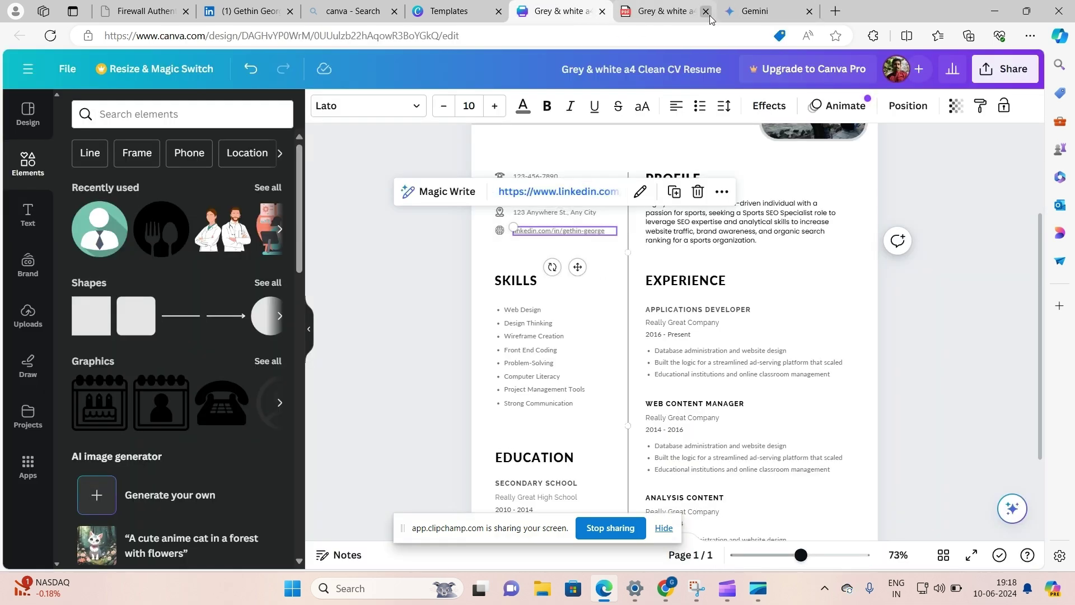
{"action": "left_click", "coordinate": [655, 11]}
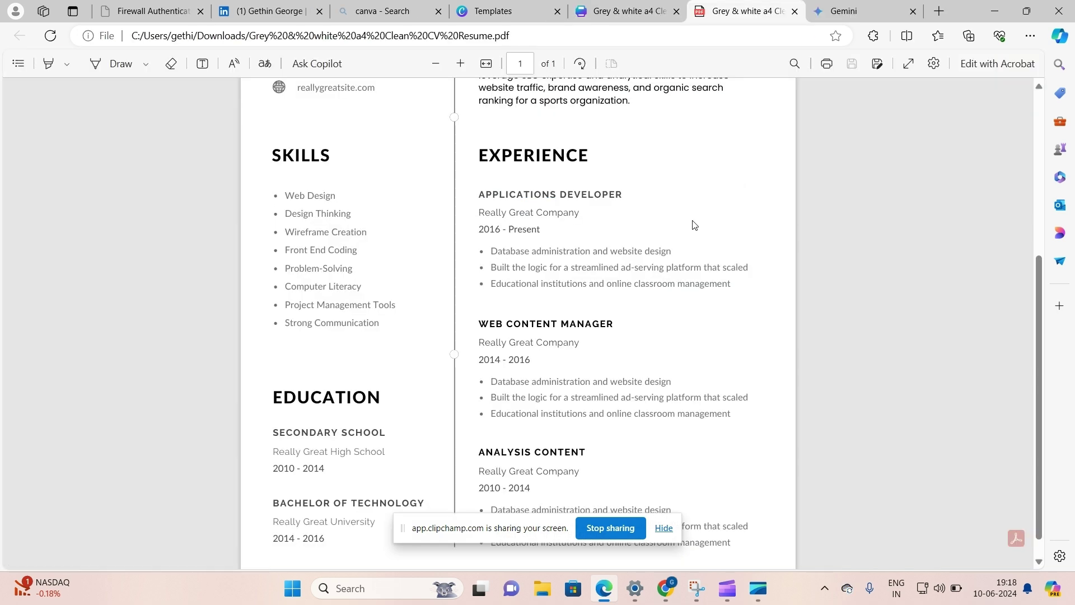